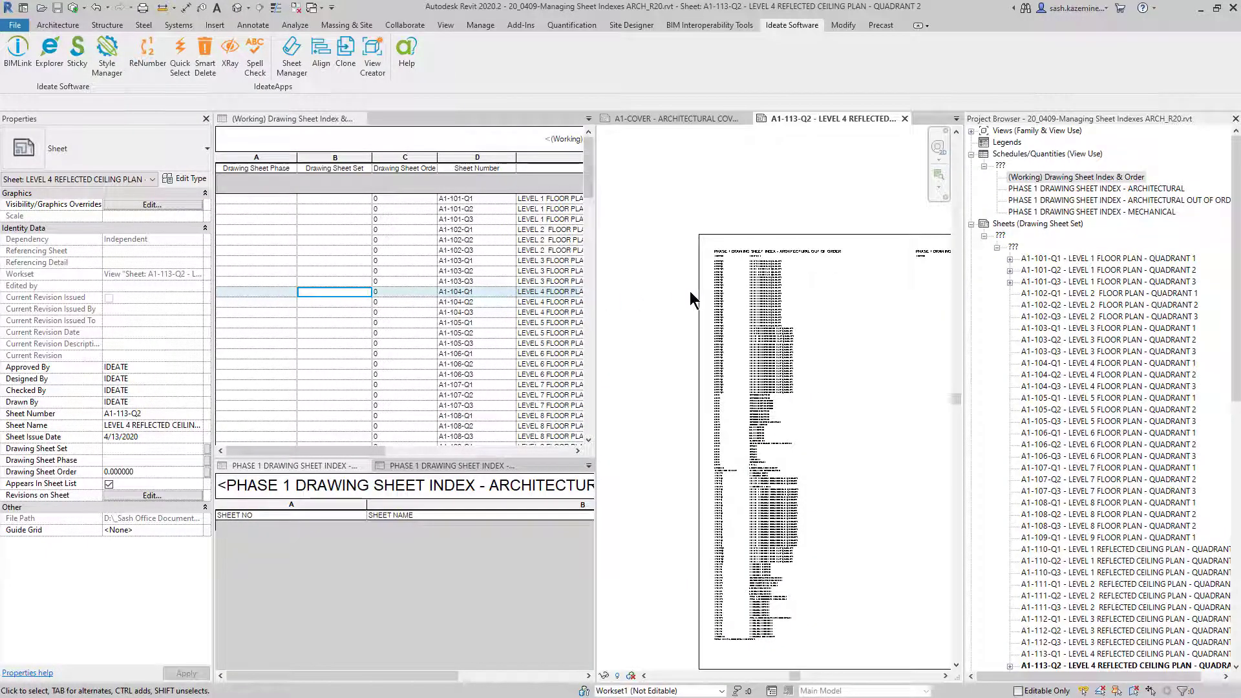
# Inspect the sheet's Architectural and Mechanical index schedules, then select sheet A1-101-Q1 in the Project Browser
pyautogui.scroll(3, 743, 288)
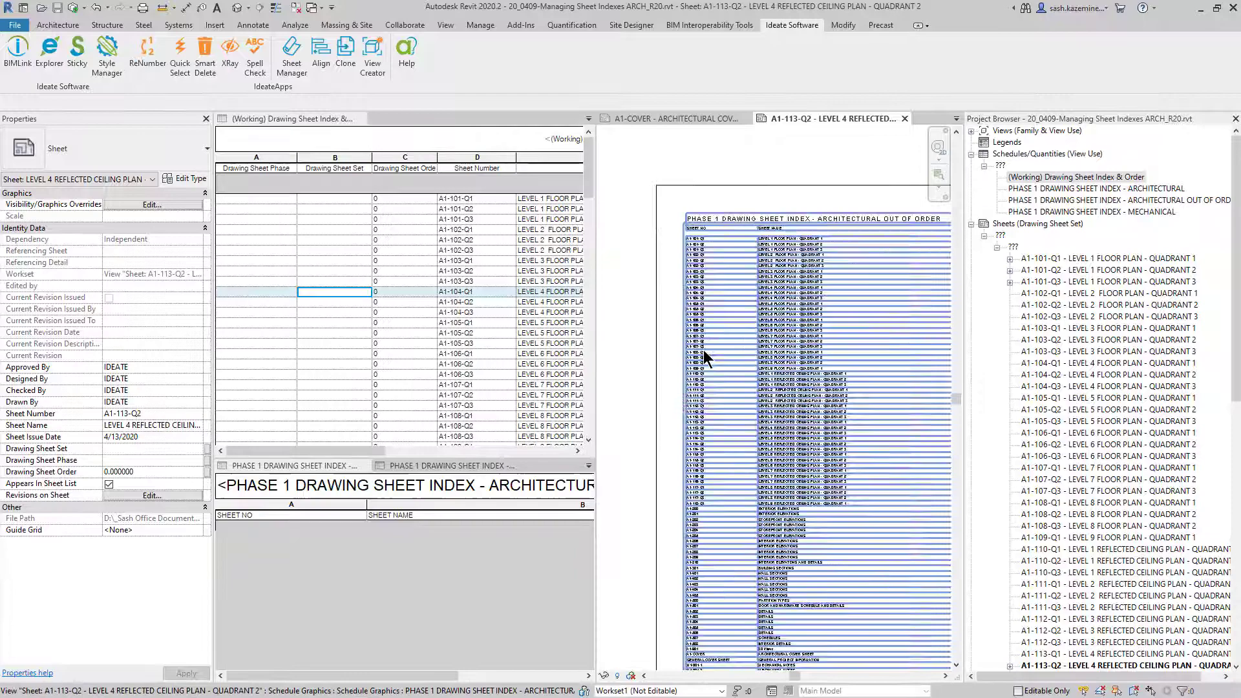
pyautogui.scroll(4, 681, 288)
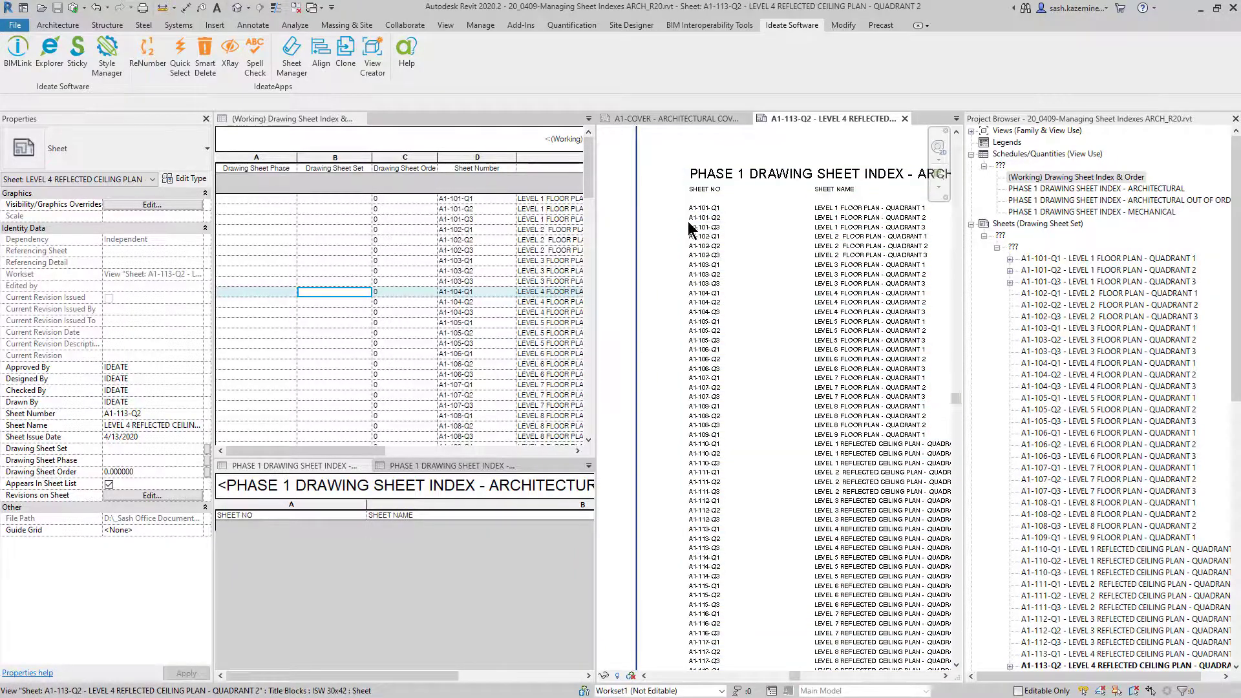
pyautogui.scroll(-3, 685, 460)
pyautogui.scroll(5, 697, 622)
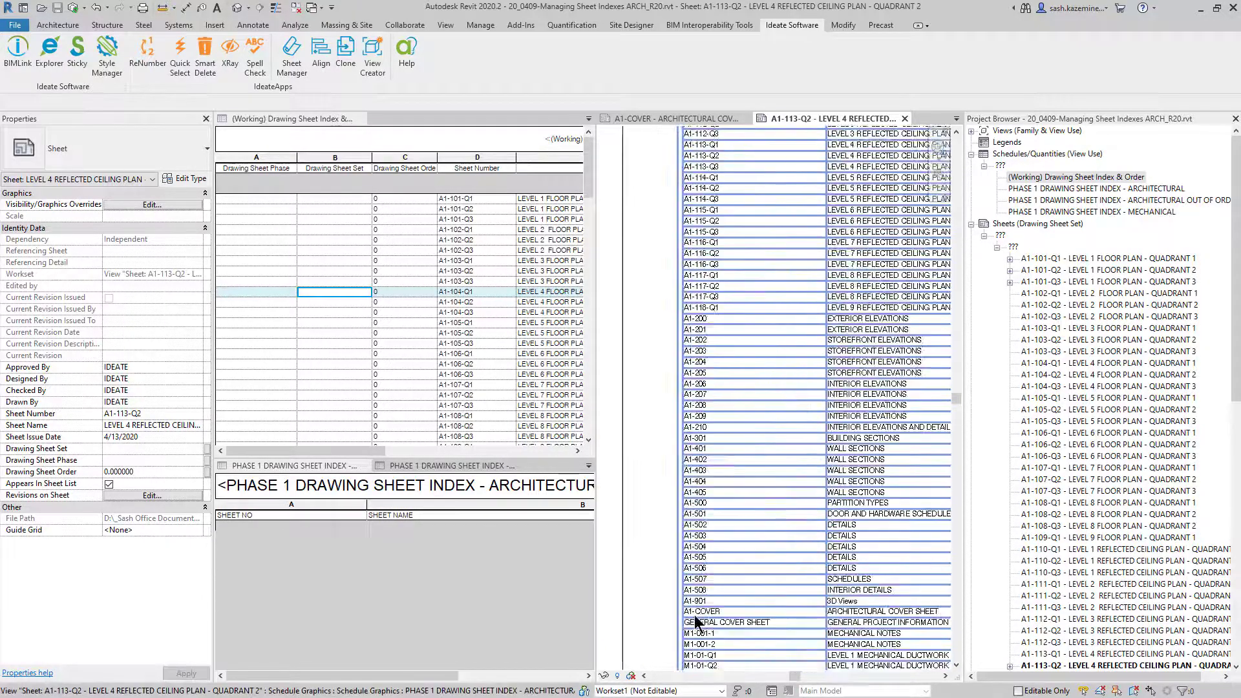
pyautogui.scroll(3, 697, 621)
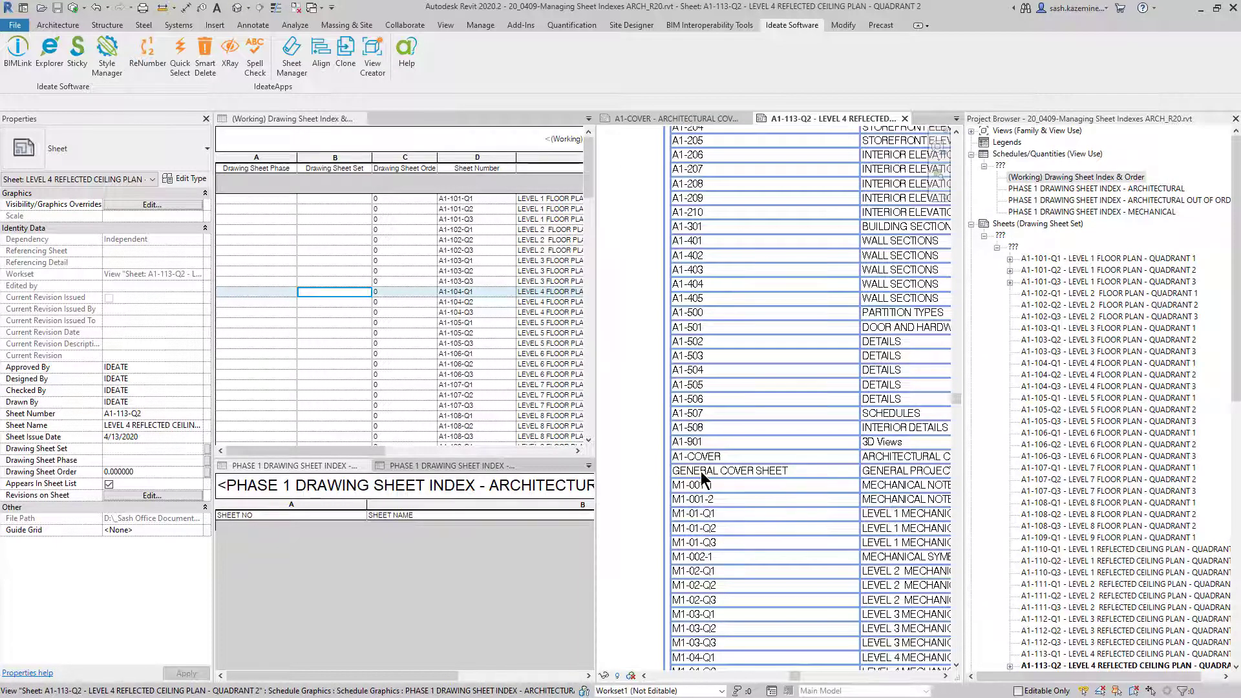
pyautogui.scroll(-5, 703, 462)
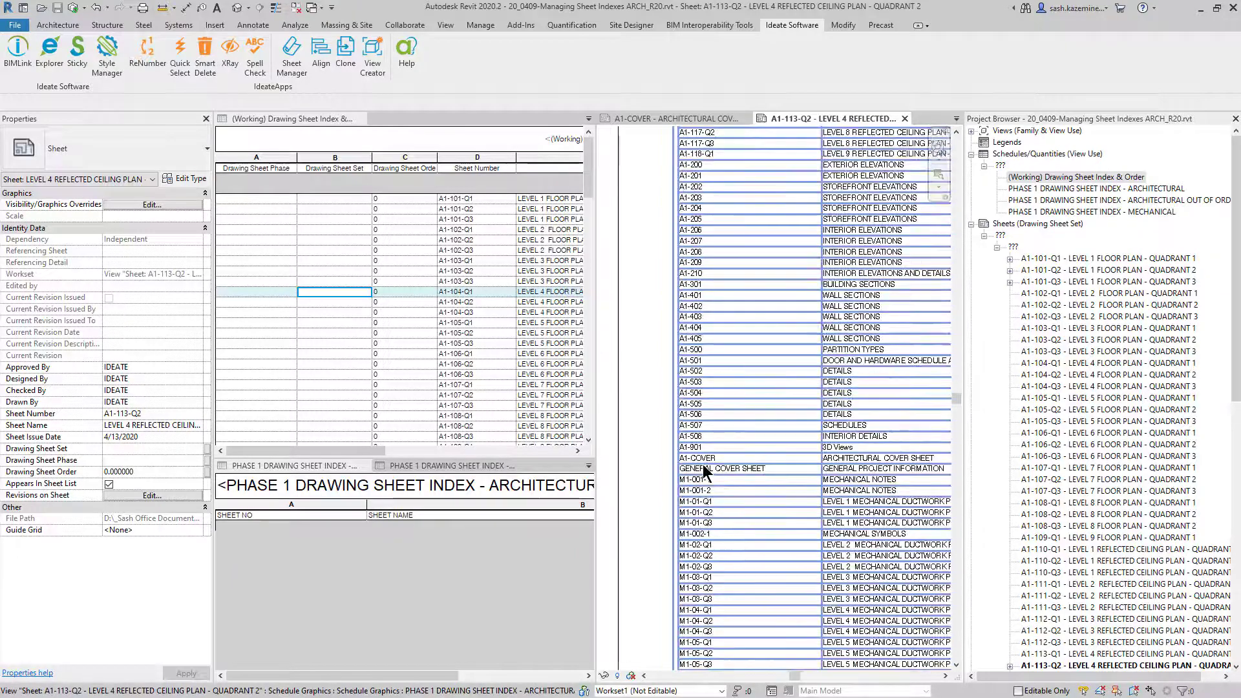
pyautogui.scroll(5, 692, 145)
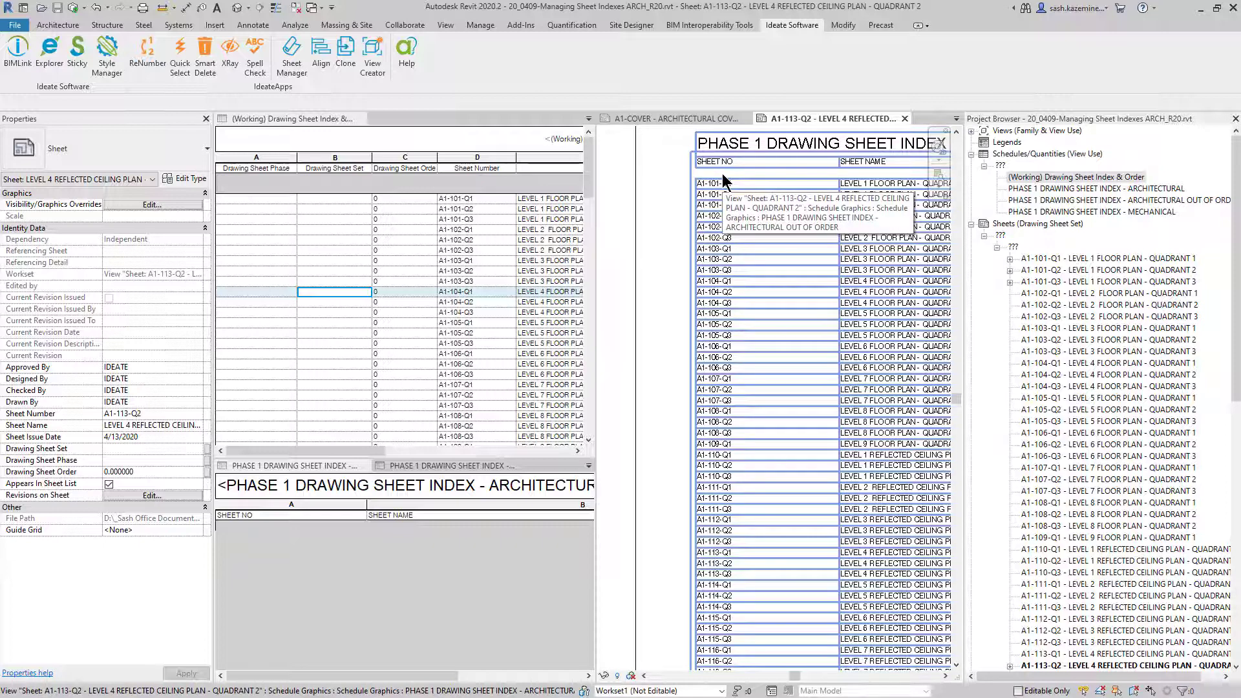
pyautogui.scroll(-4, 698, 262)
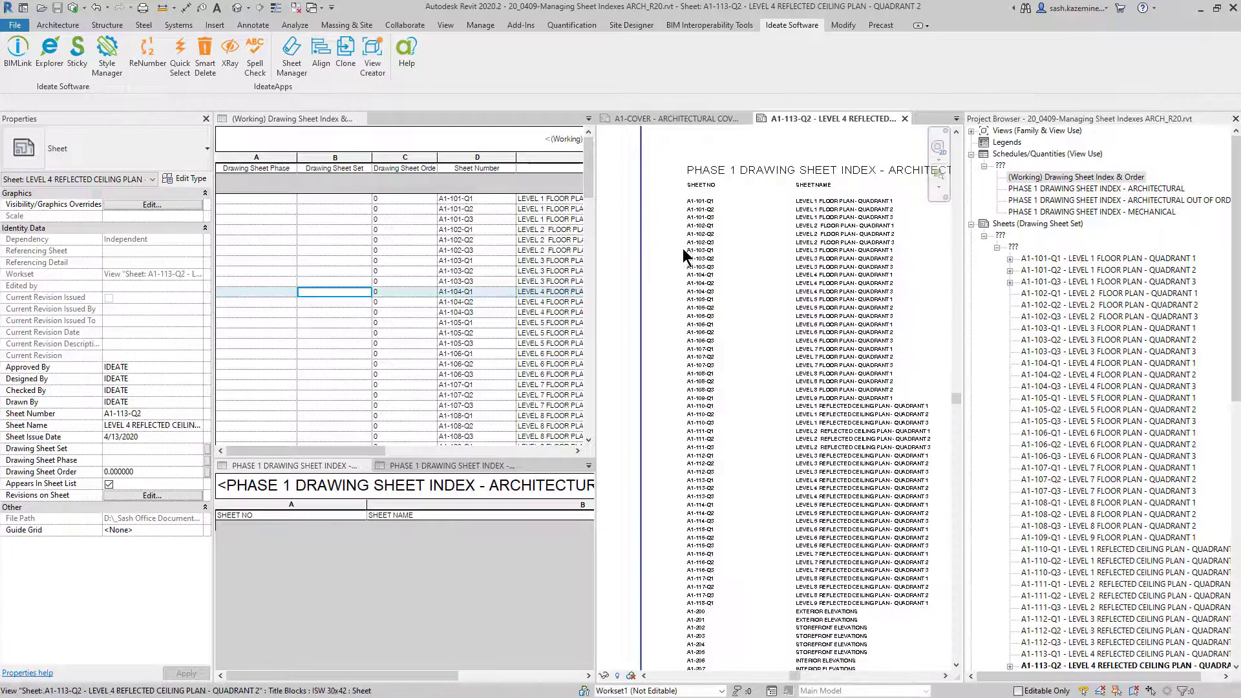
pyautogui.scroll(-3, 840, 213)
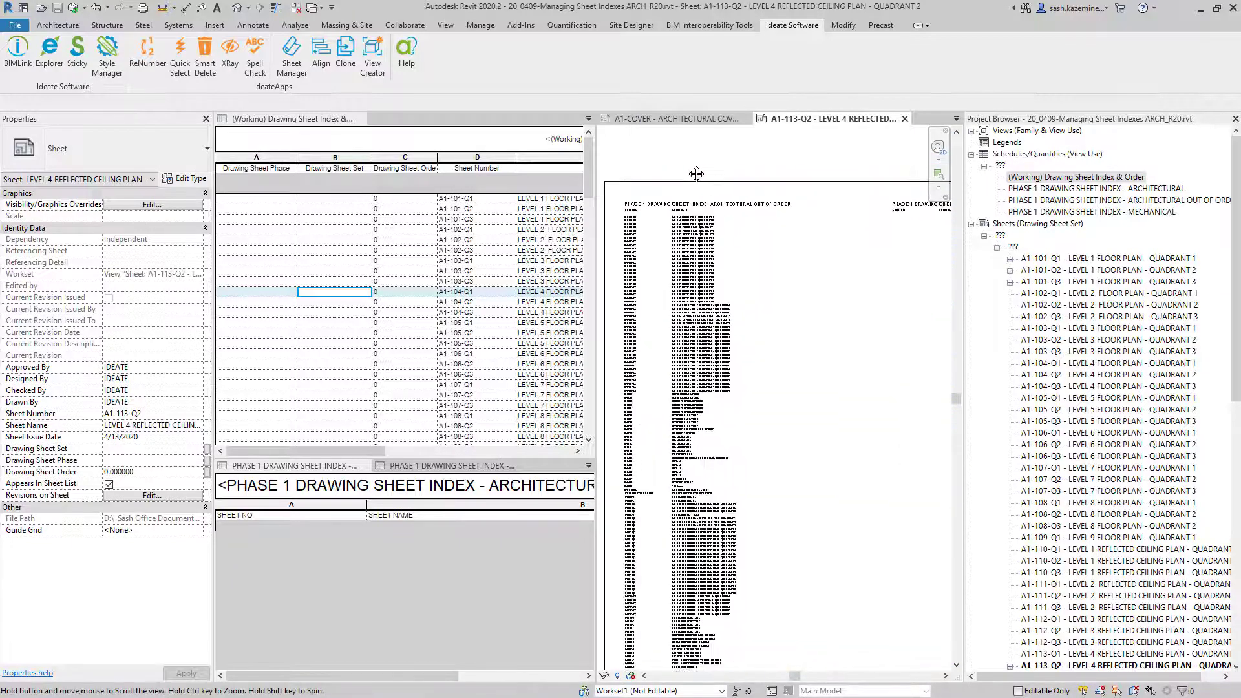
pyautogui.moveTo(822, 244); pyautogui.dragTo(685, 245, button='middle')
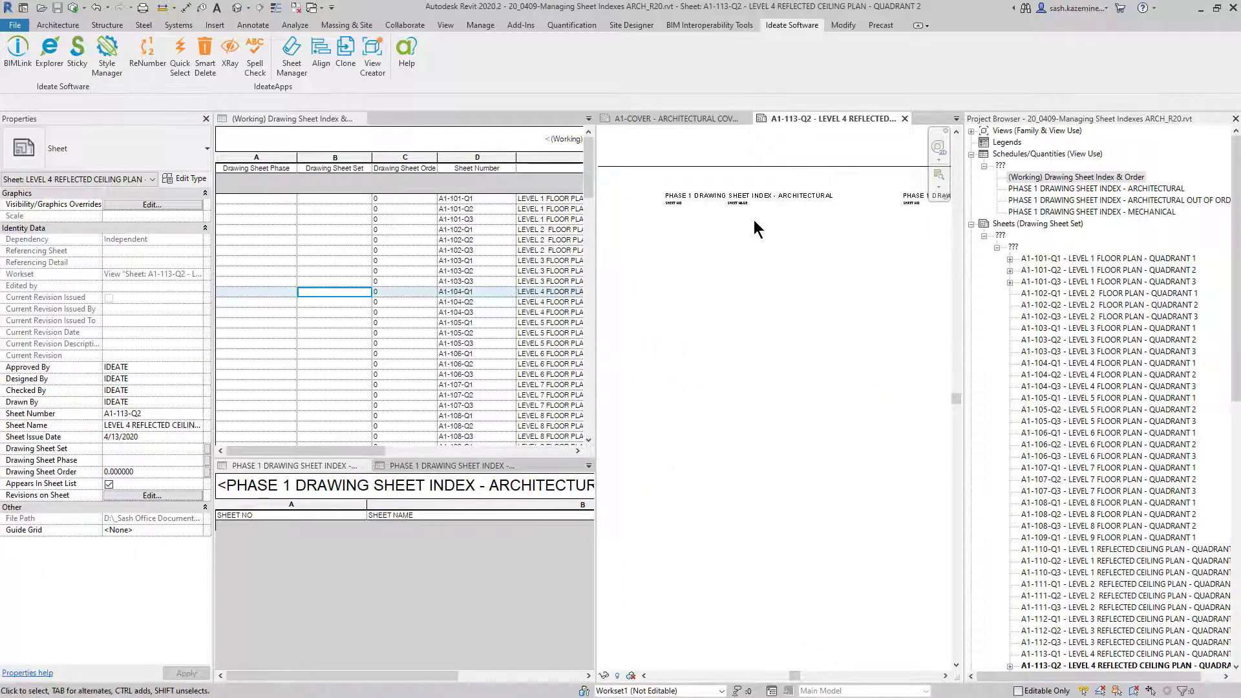
pyautogui.moveTo(792, 230); pyautogui.dragTo(722, 233, button='middle')
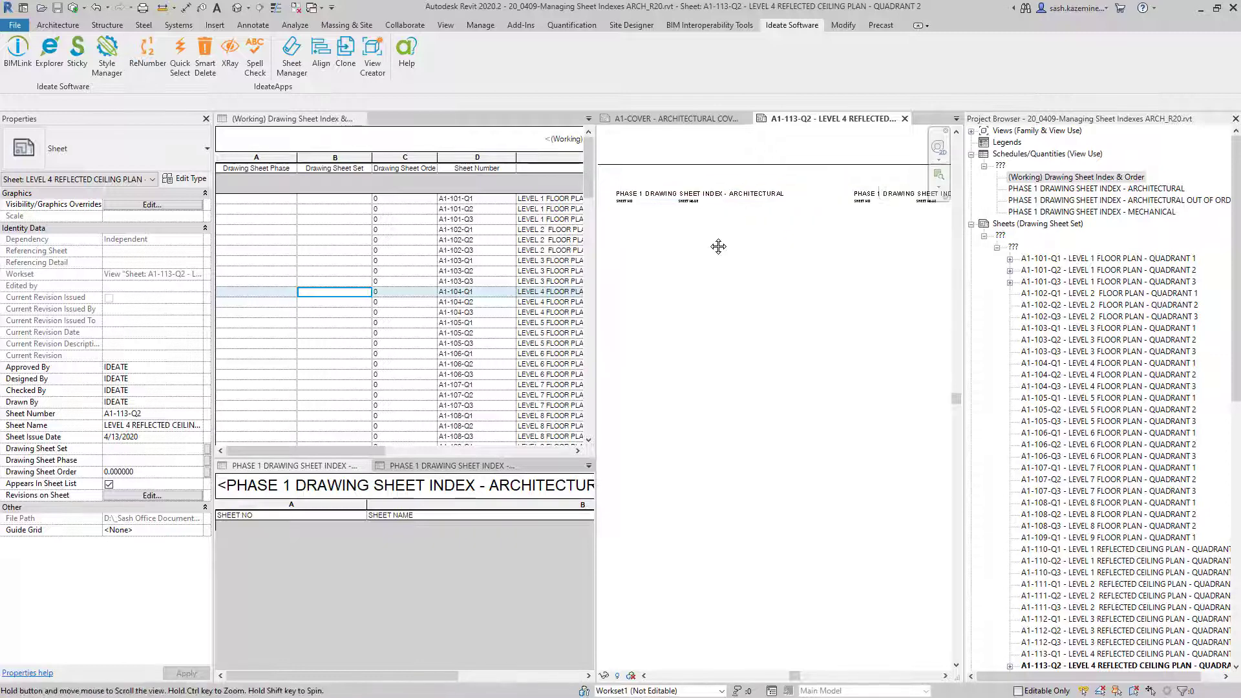
pyautogui.scroll(-2, 816, 230)
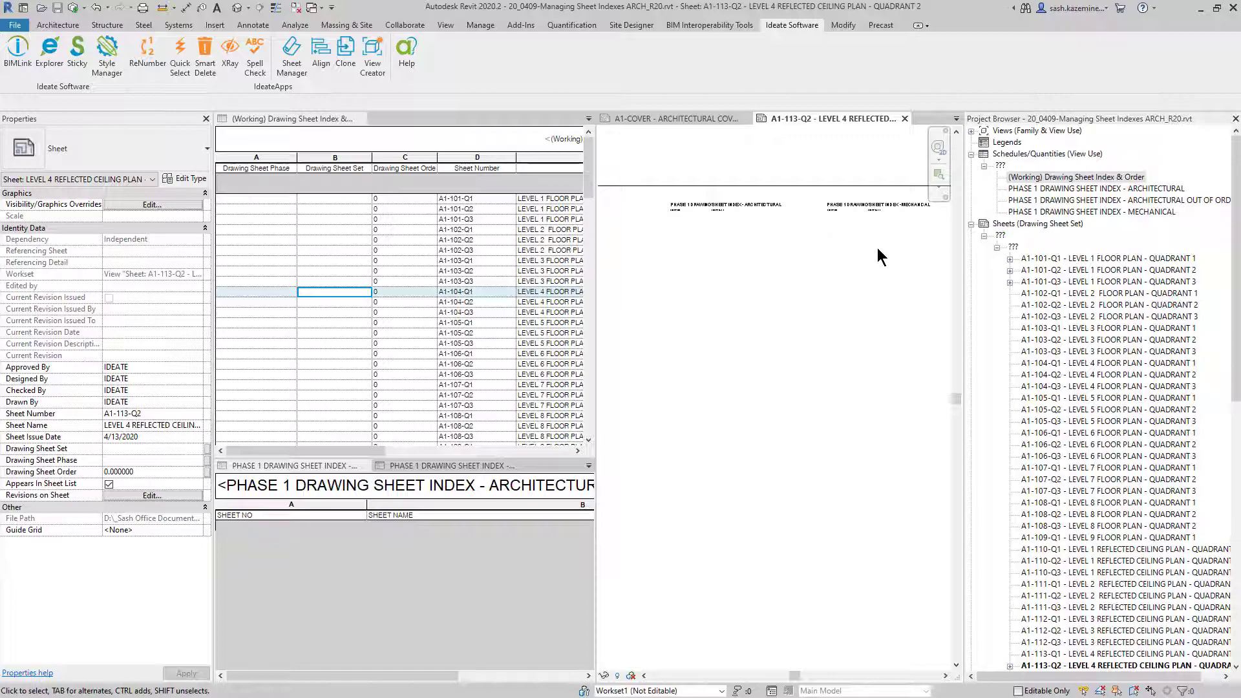
pyautogui.click(1048, 258)
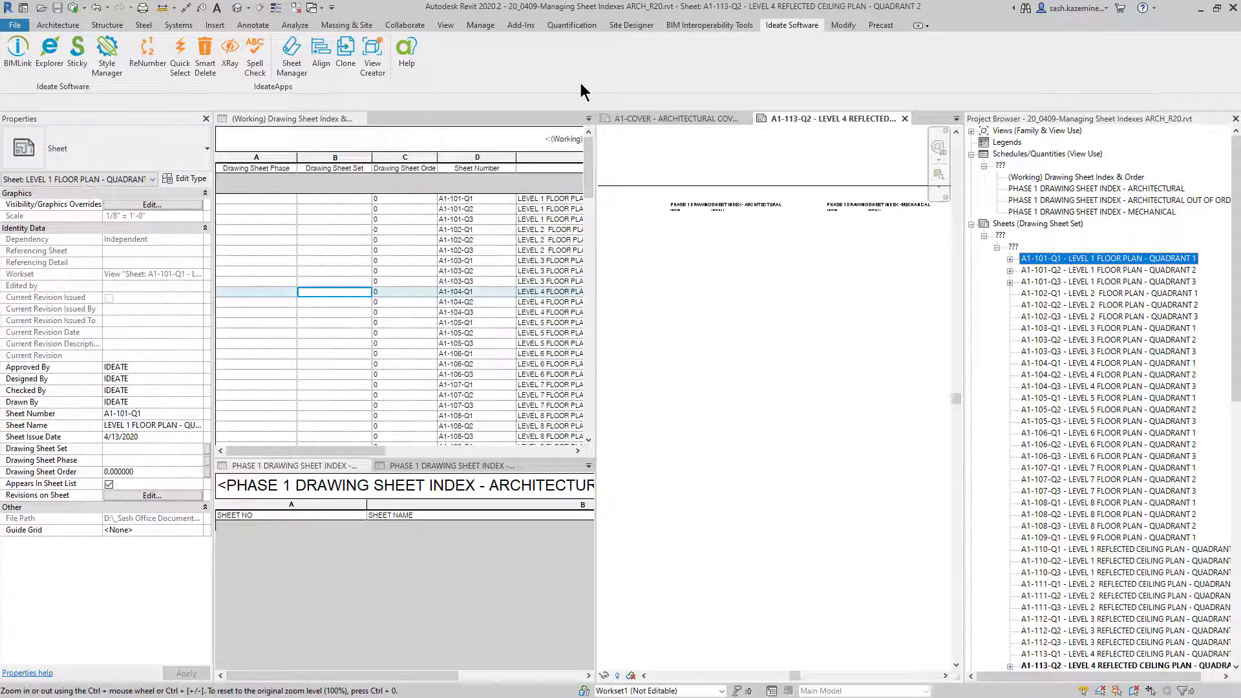
# Start a new BIMLink link from the preconfigured Sheets link in the library
pyautogui.click(17, 61)
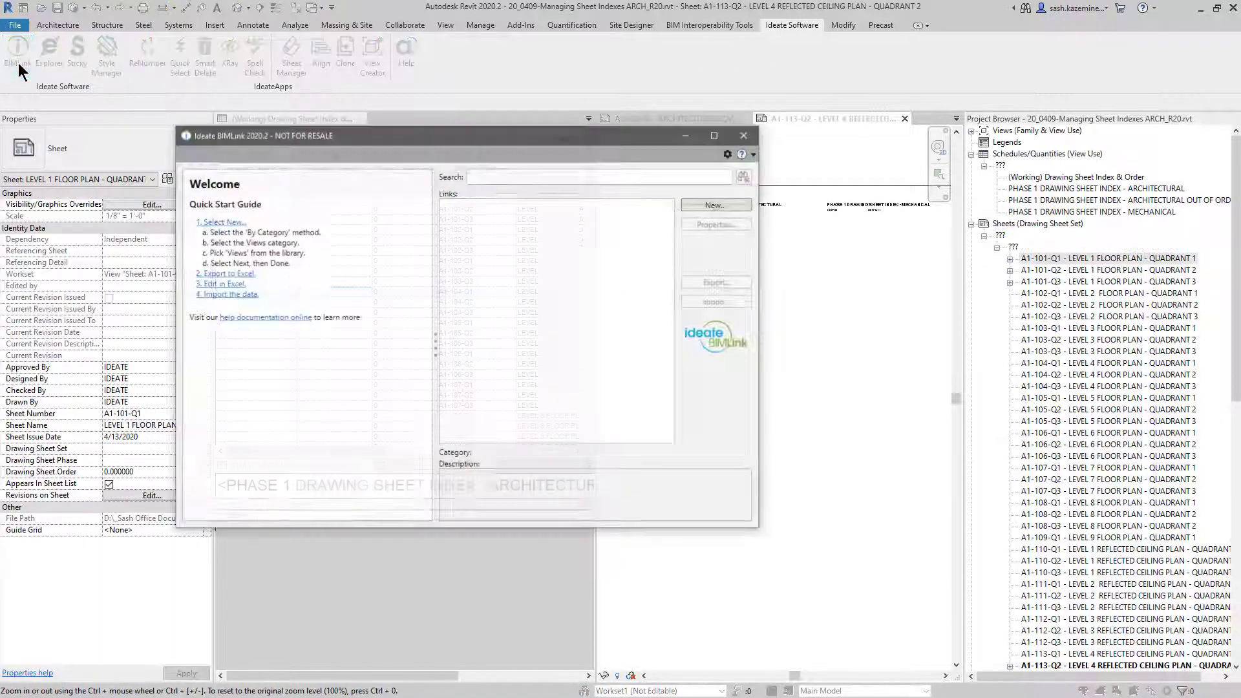
pyautogui.click(707, 204)
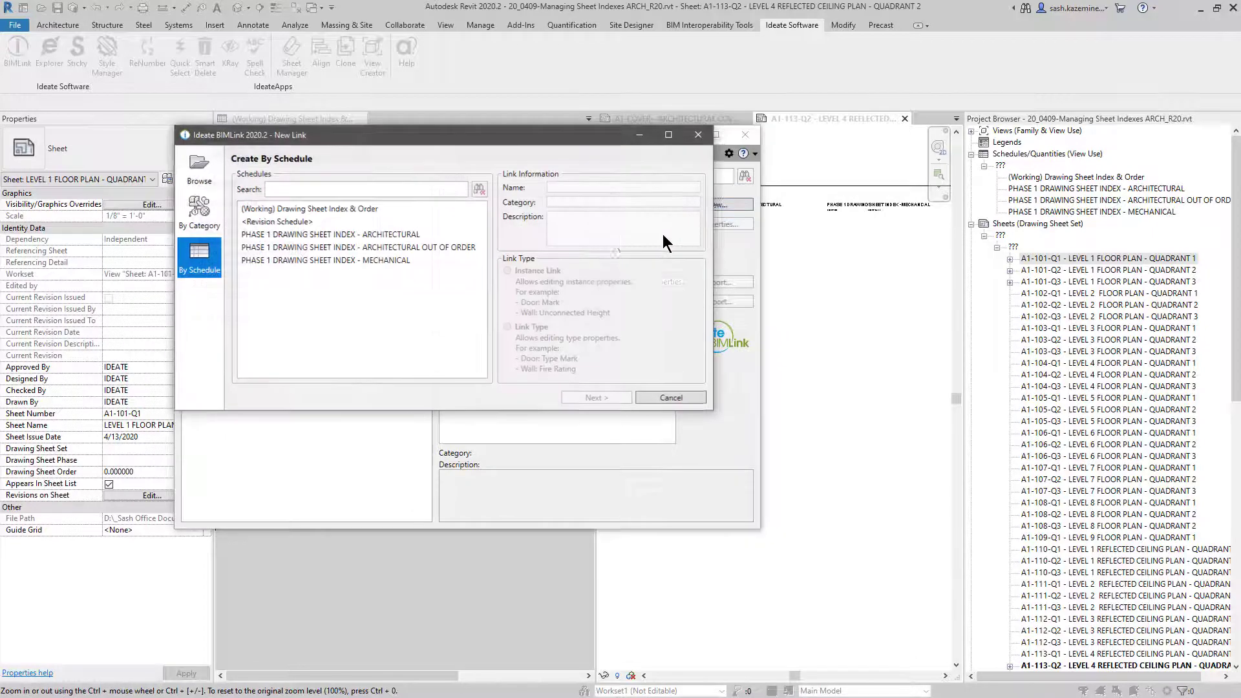
pyautogui.click(210, 188)
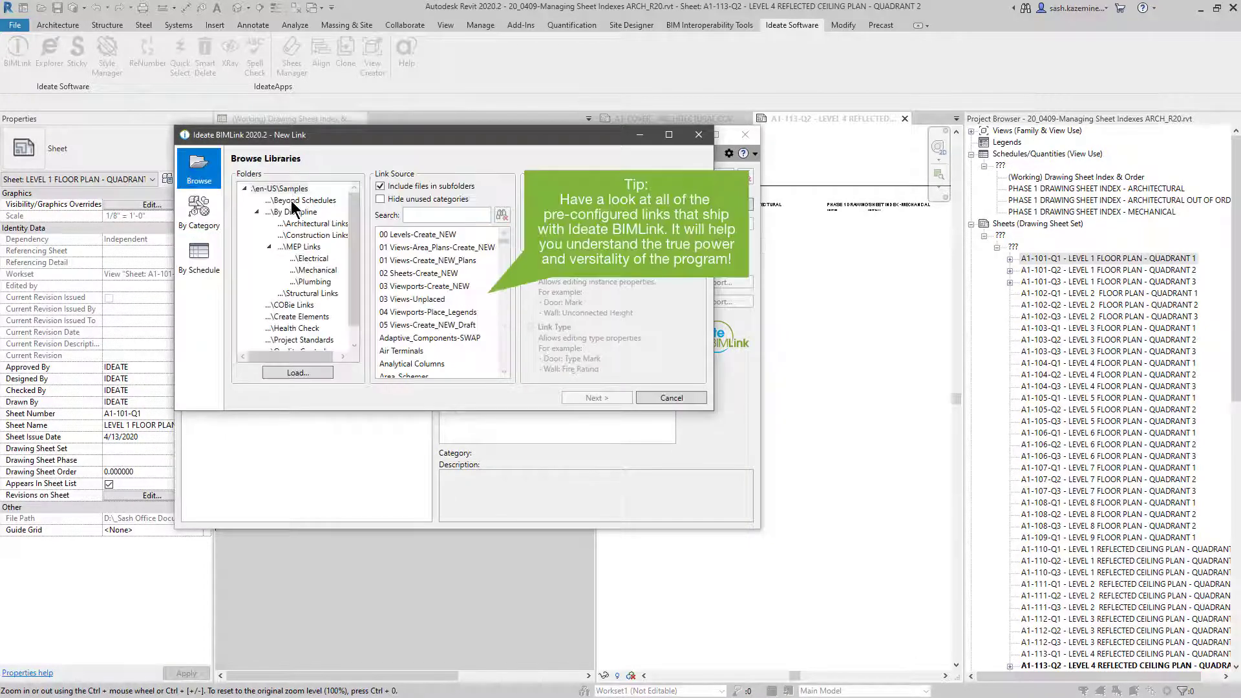
pyautogui.click(412, 215)
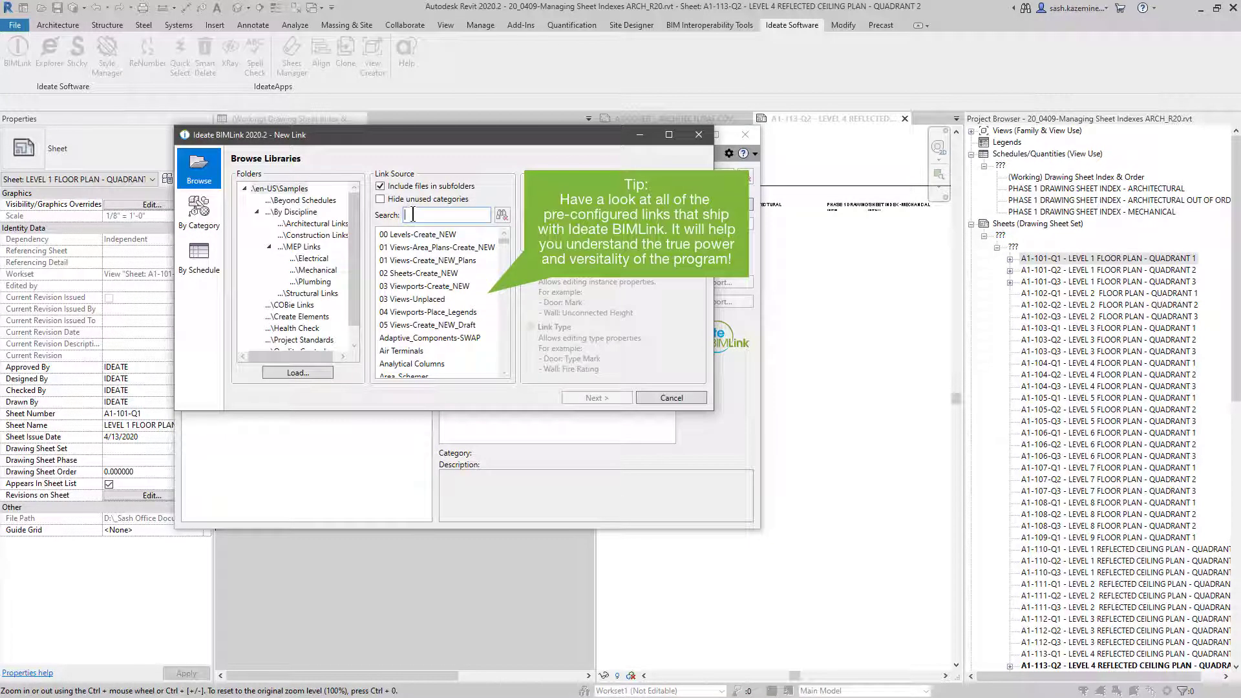
pyautogui.write('sheets')
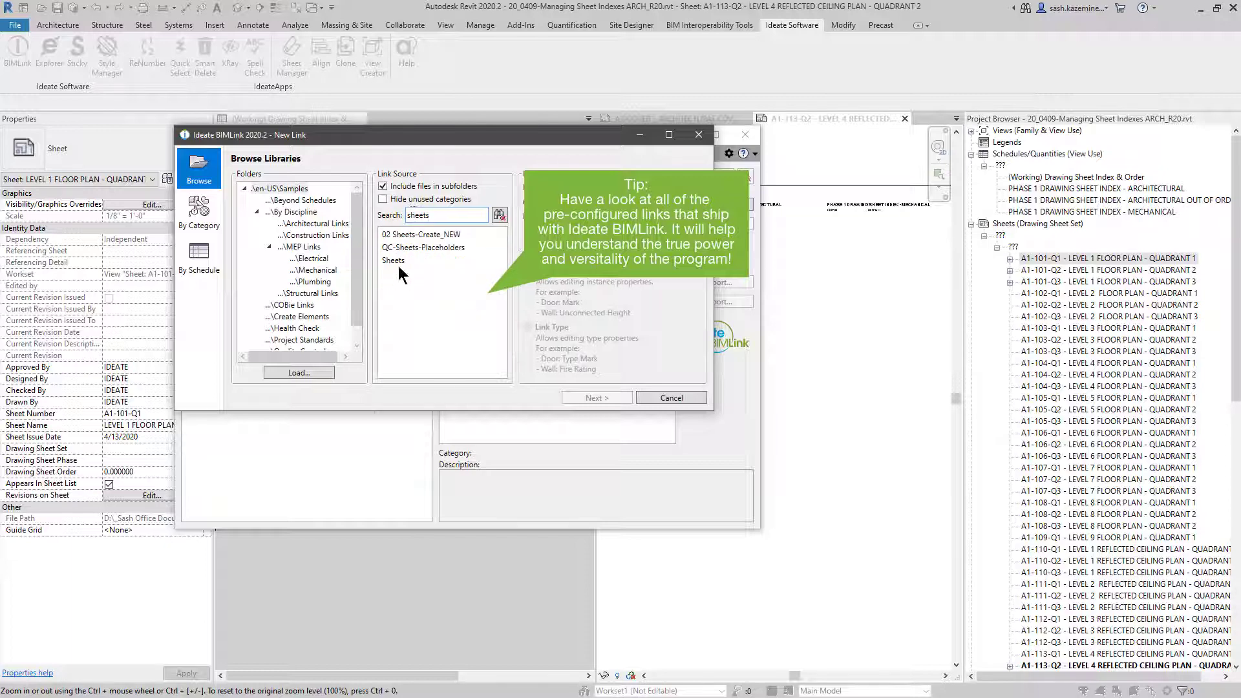
pyautogui.click(398, 262)
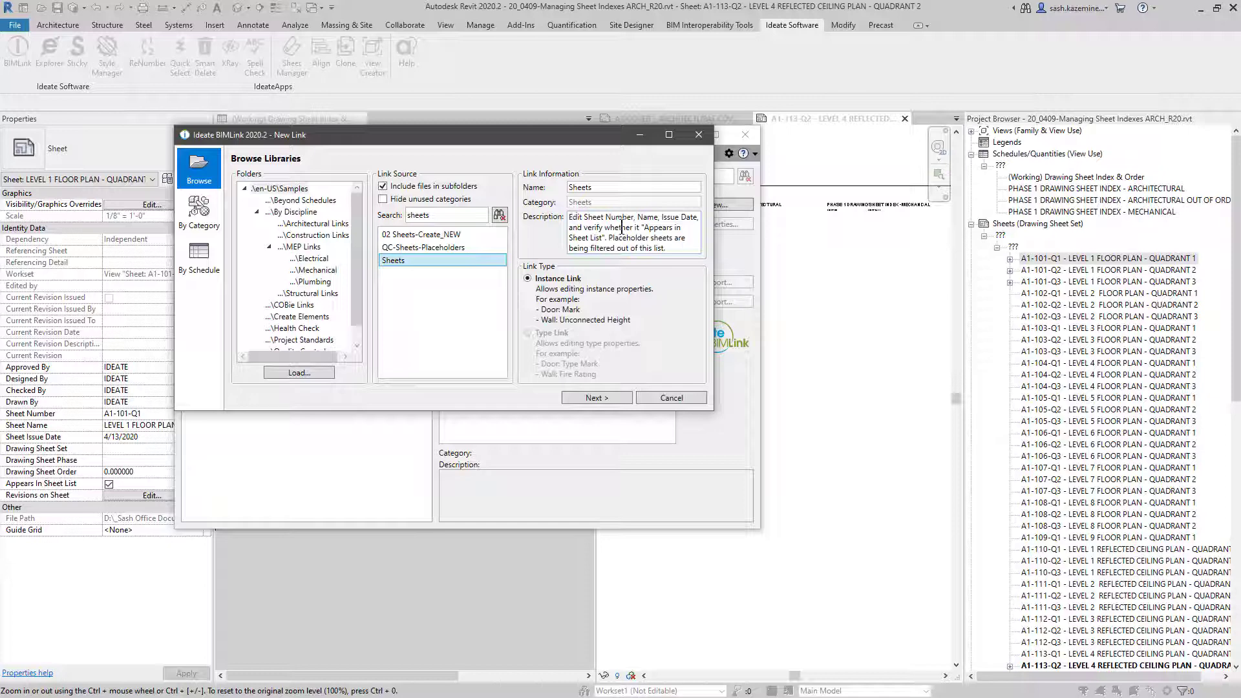
pyautogui.click(599, 397)
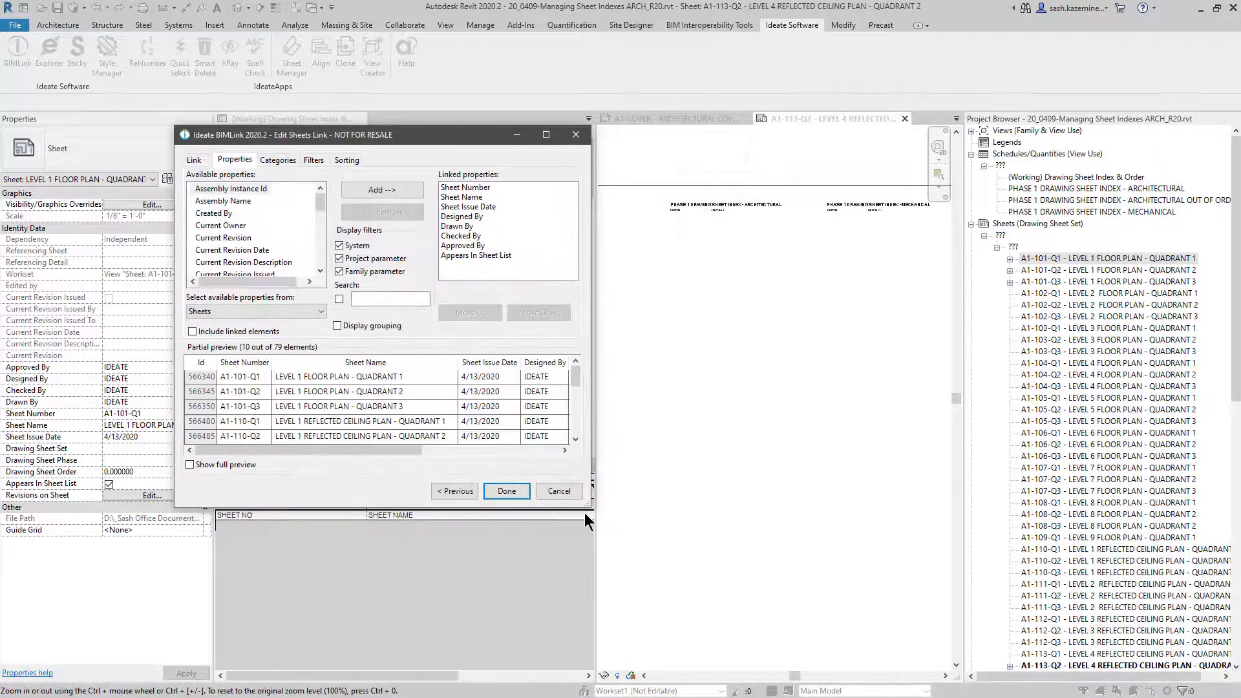
# Add Drawing Sheet Order, Drawing Sheet Phase and Drawing Sheet Set to the linked properties and save
pyautogui.moveTo(602, 513); pyautogui.dragTo(950, 617)
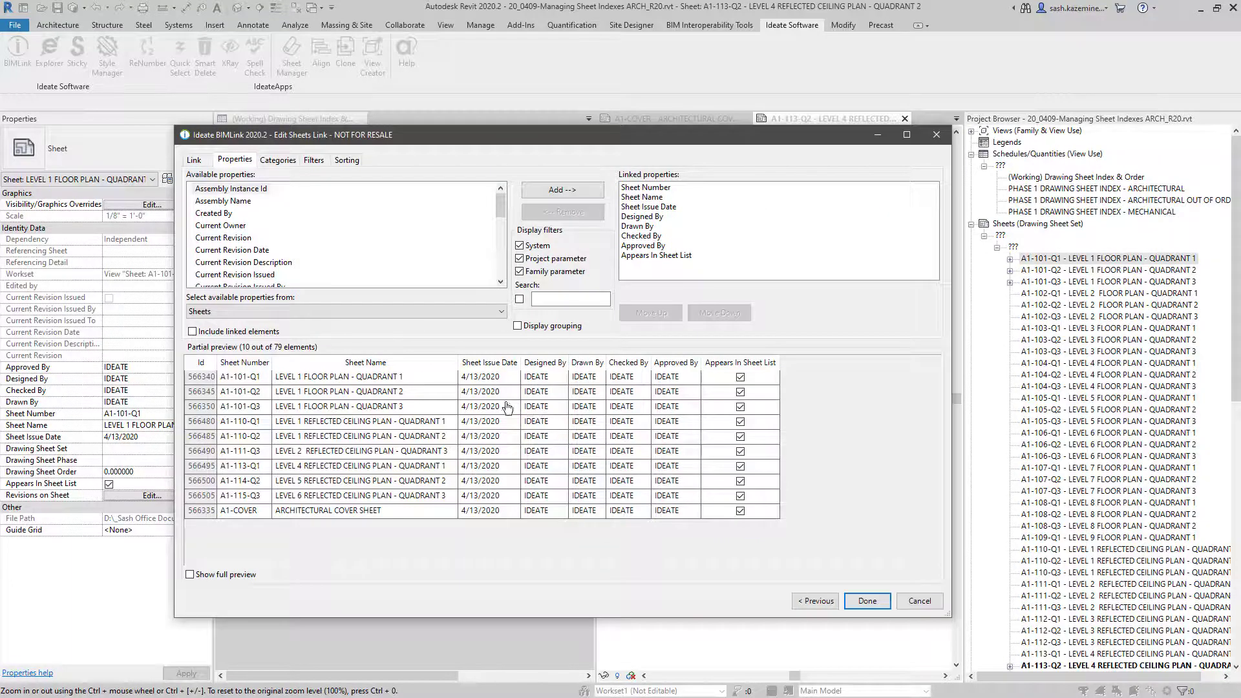
pyautogui.moveTo(504, 208); pyautogui.dragTo(499, 219)
pyautogui.moveTo(425, 138); pyautogui.dragTo(480, 143)
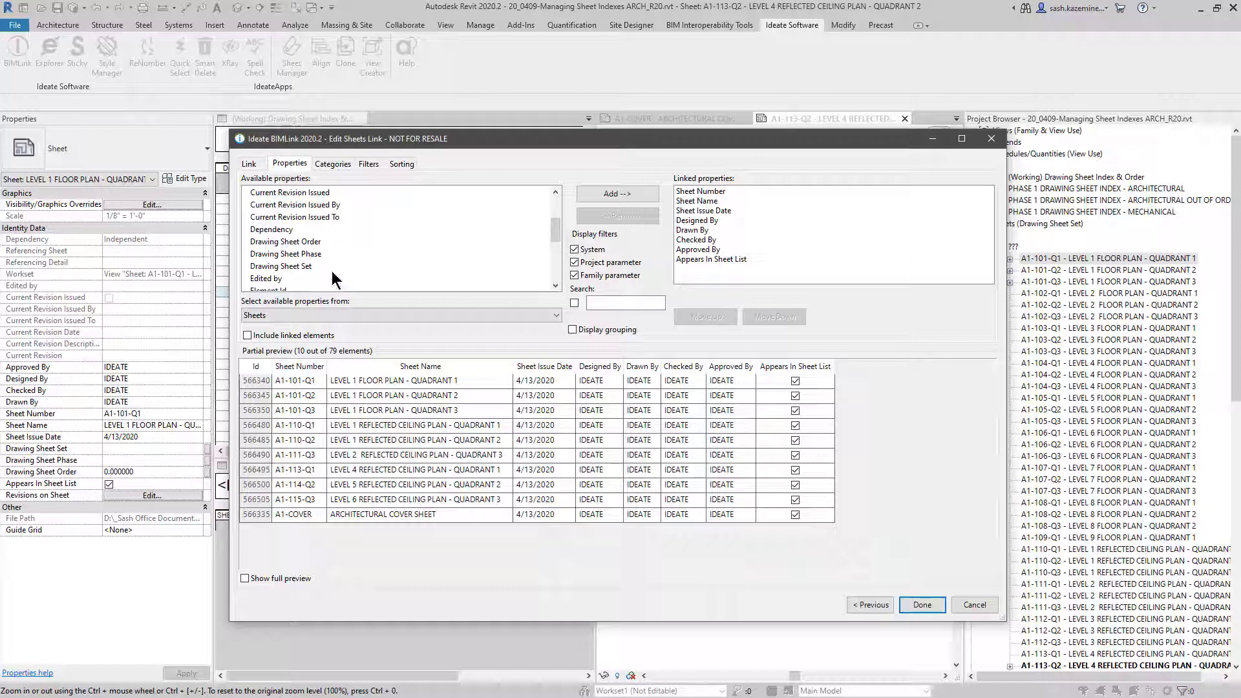
pyautogui.click(301, 242)
pyautogui.keyDown('shift'); pyautogui.click(297, 268); pyautogui.keyUp('shift')
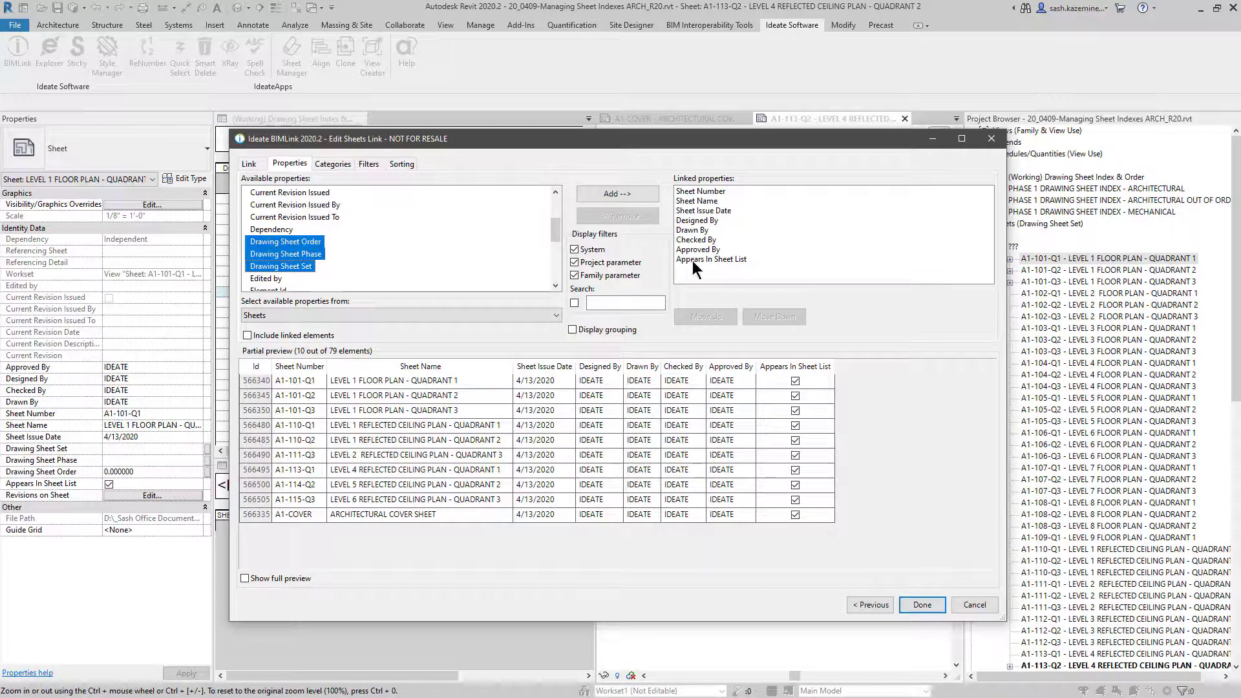
pyautogui.click(636, 192)
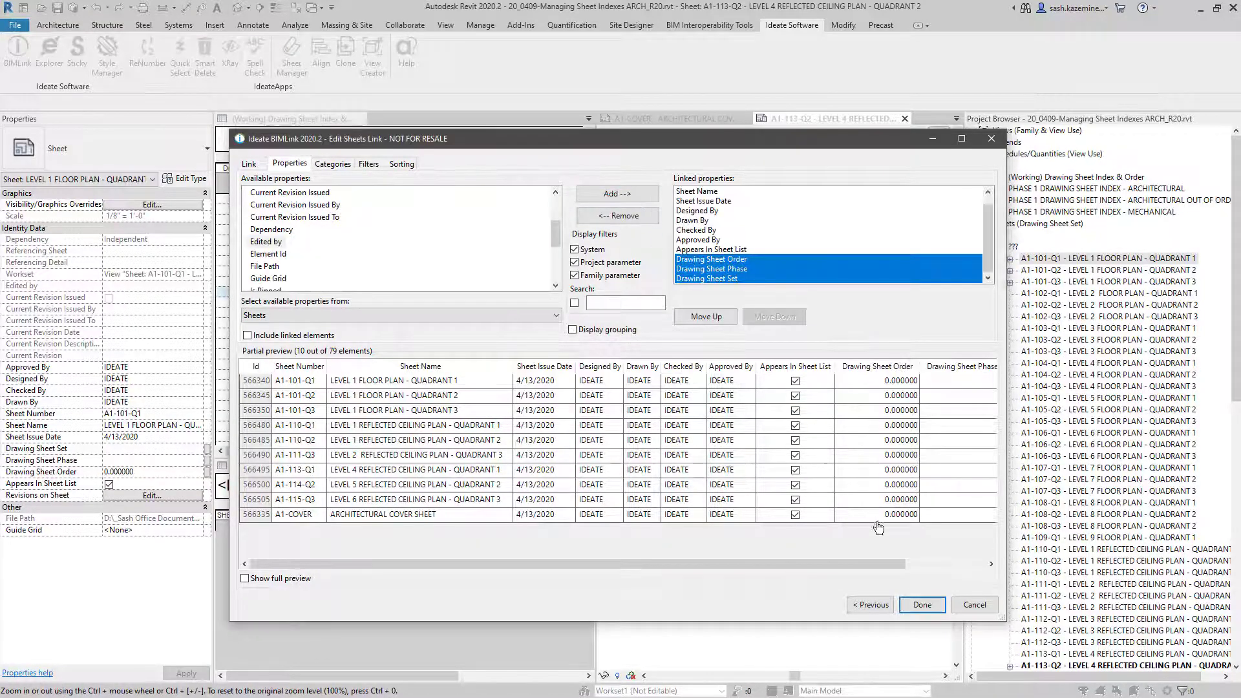
pyautogui.click(904, 603)
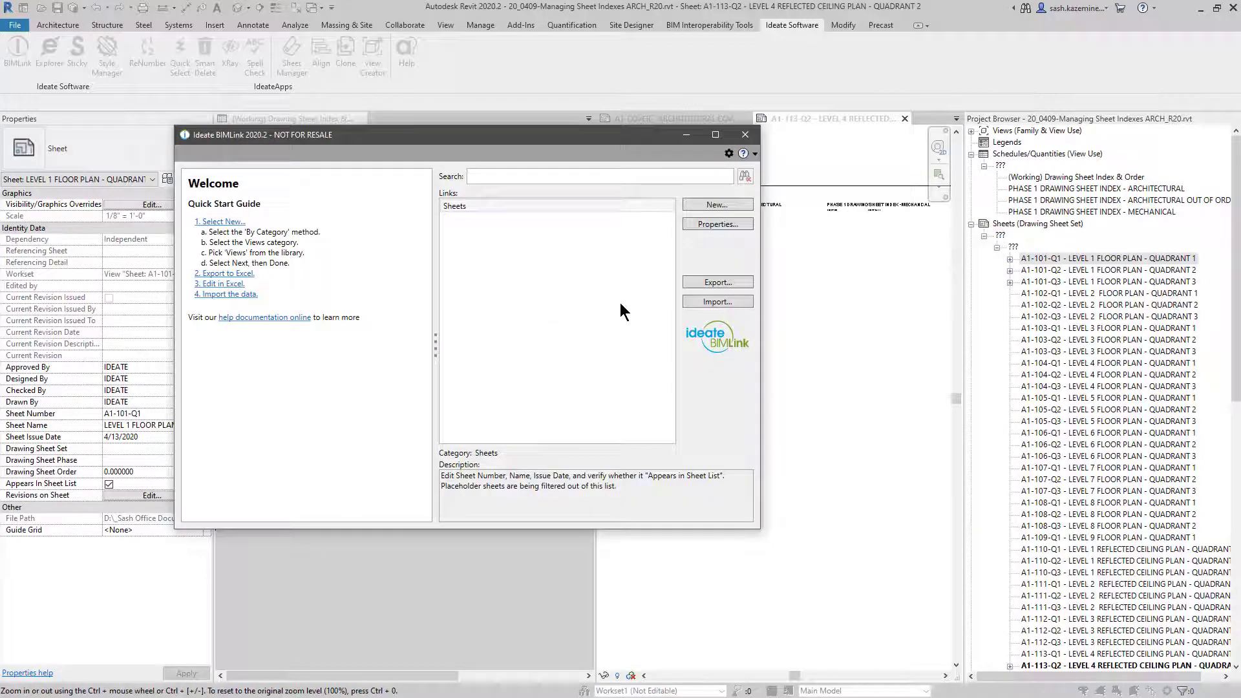
# Create a new link from the (Working) Drawing Sheet Index & Order schedule
pyautogui.click(714, 204)
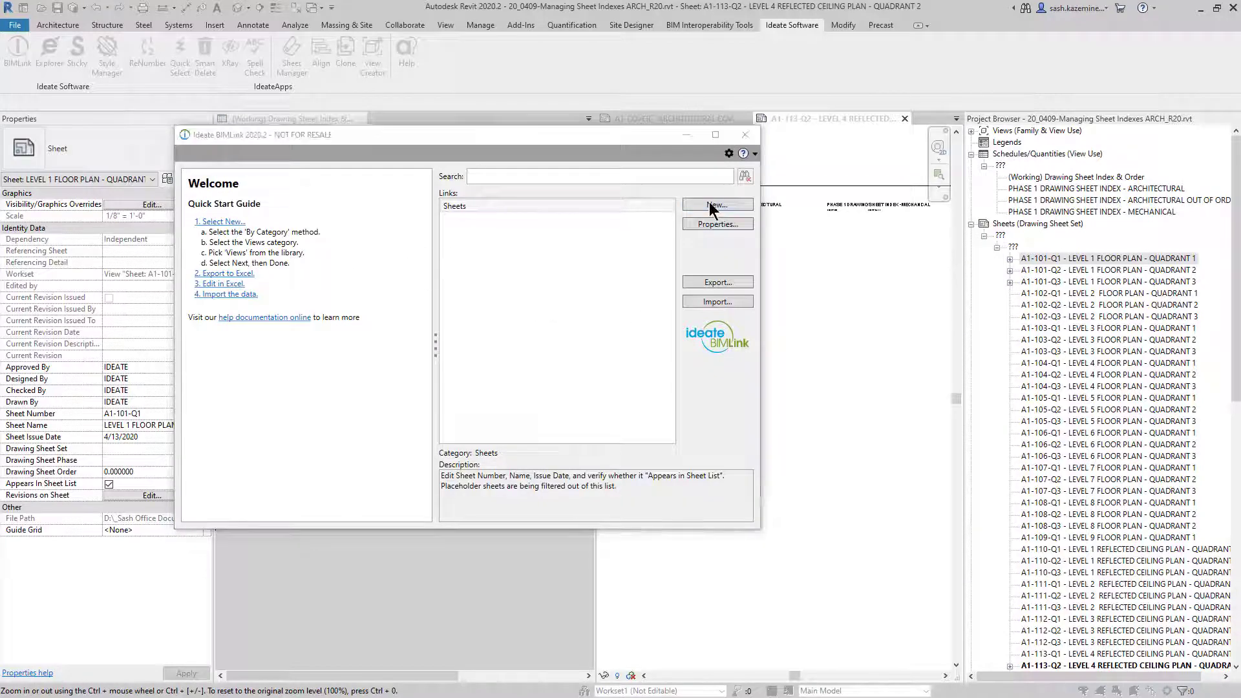
pyautogui.click(204, 257)
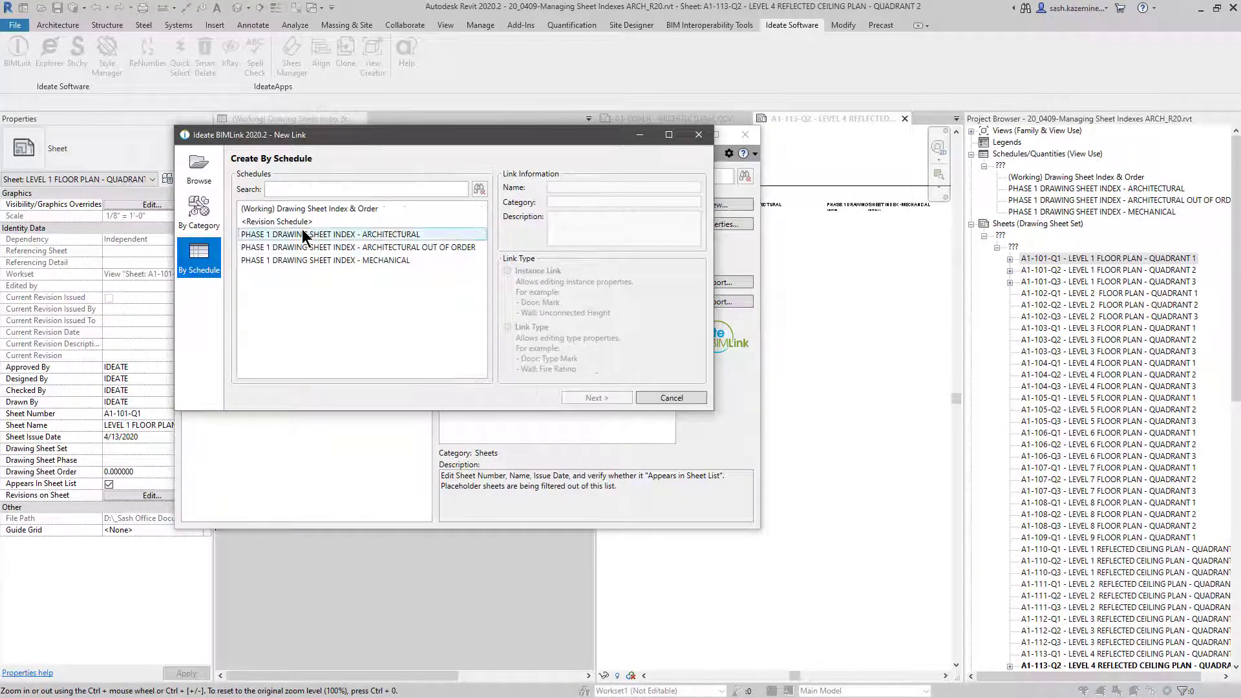
pyautogui.click(310, 211)
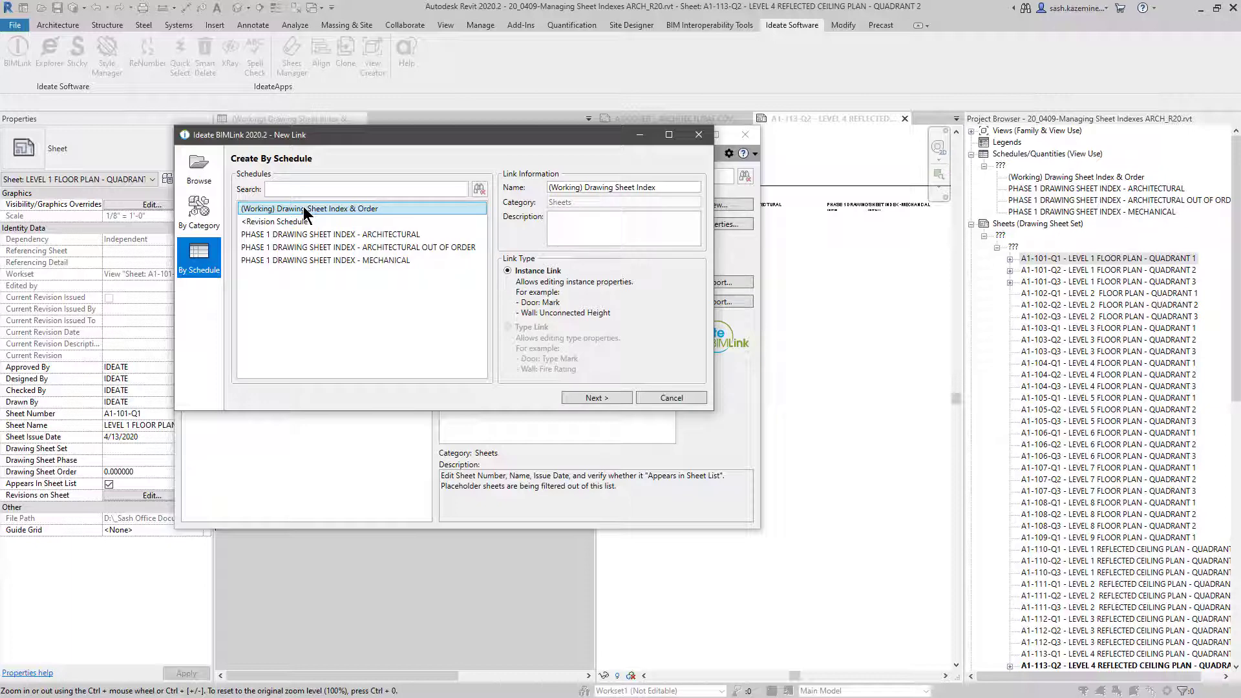
pyautogui.click(597, 399)
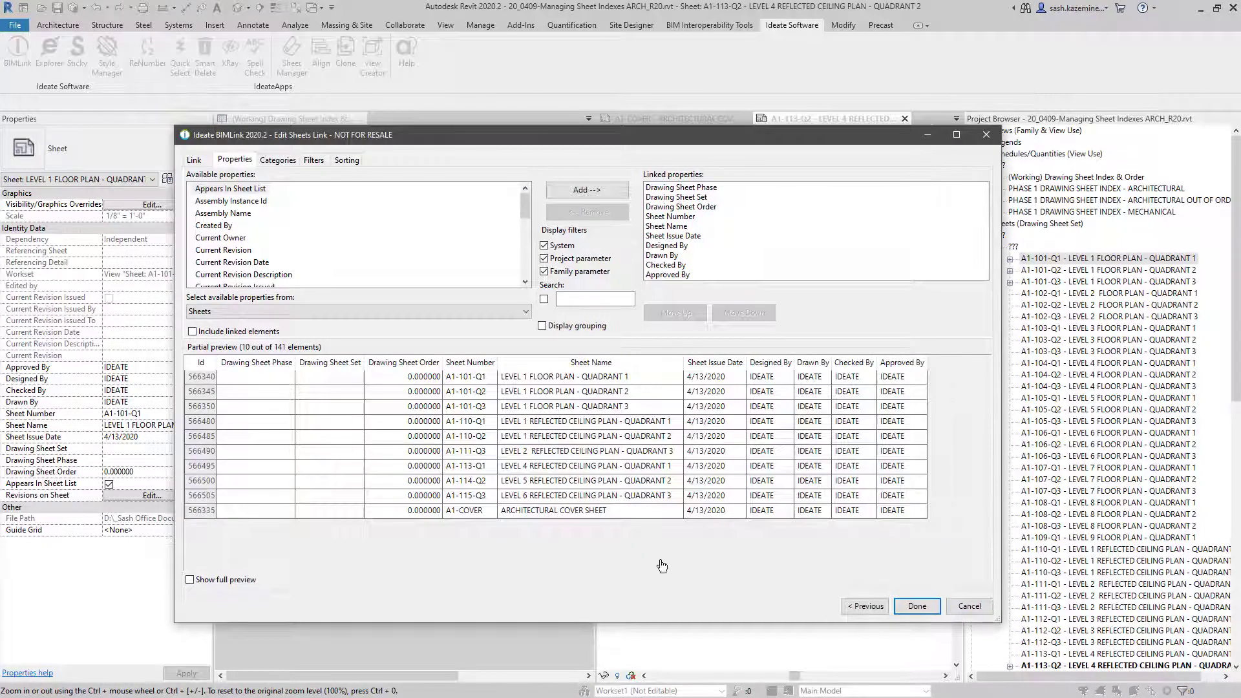
pyautogui.click(915, 606)
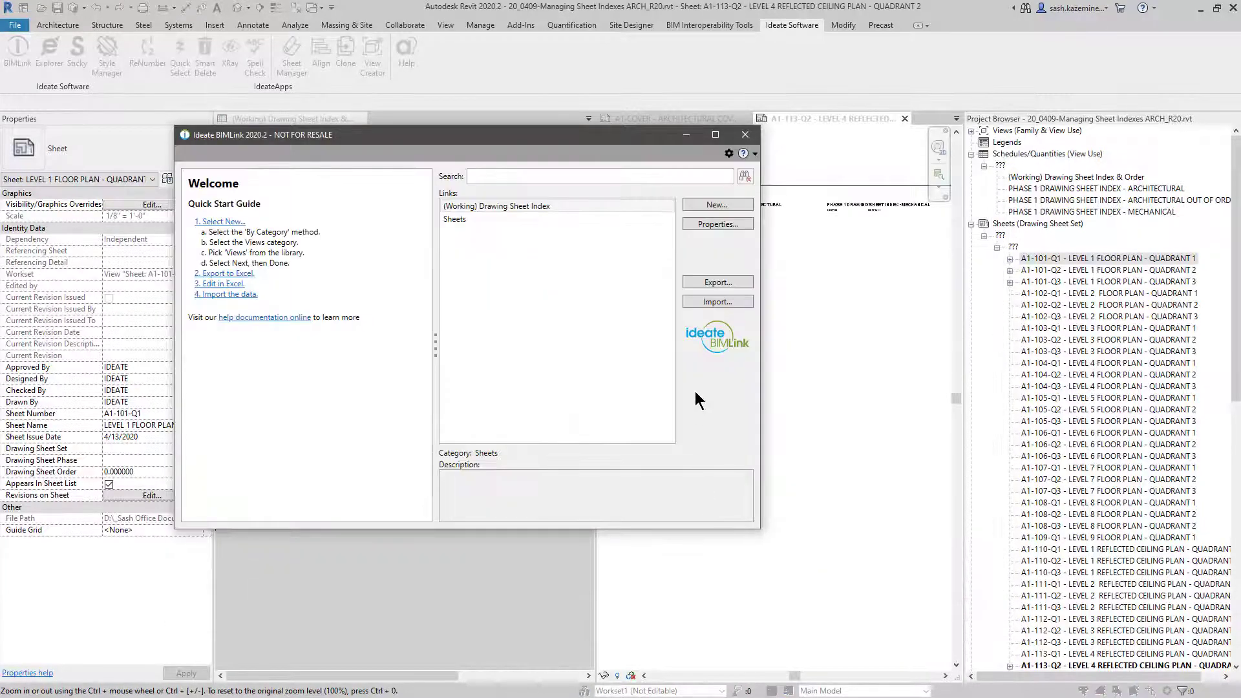
# Export the link to an Excel workbook, save it, and open it in Excel
pyautogui.click(701, 280)
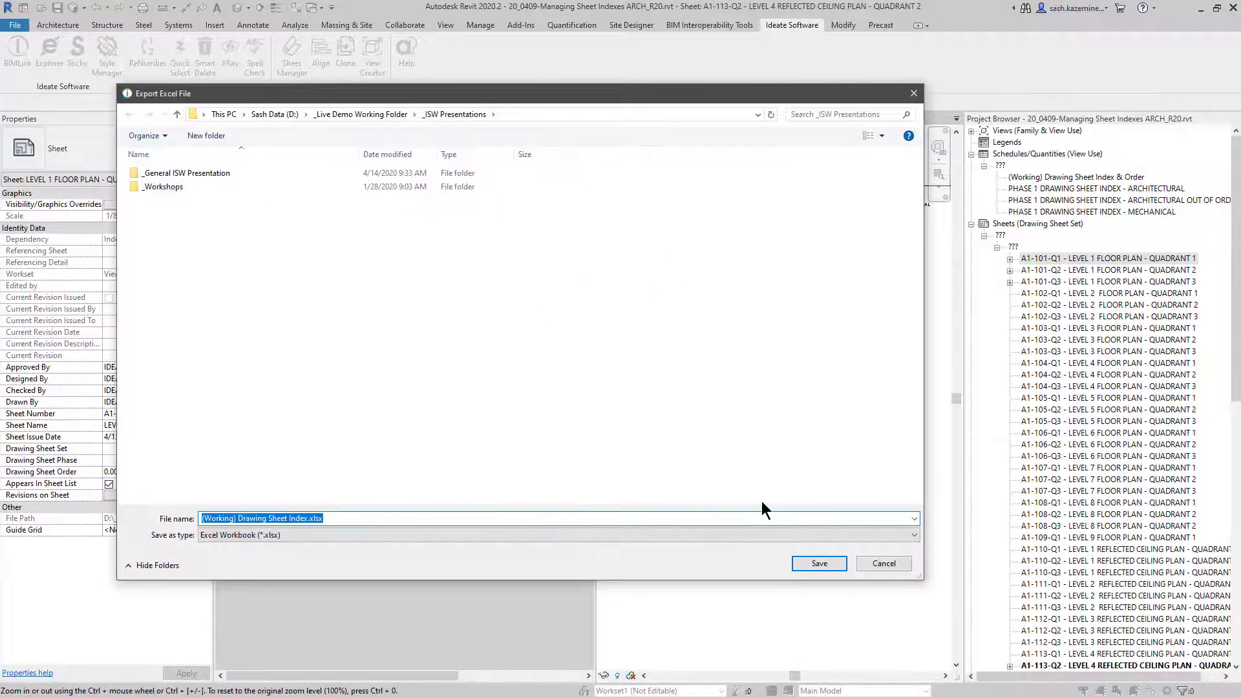
pyautogui.click(817, 564)
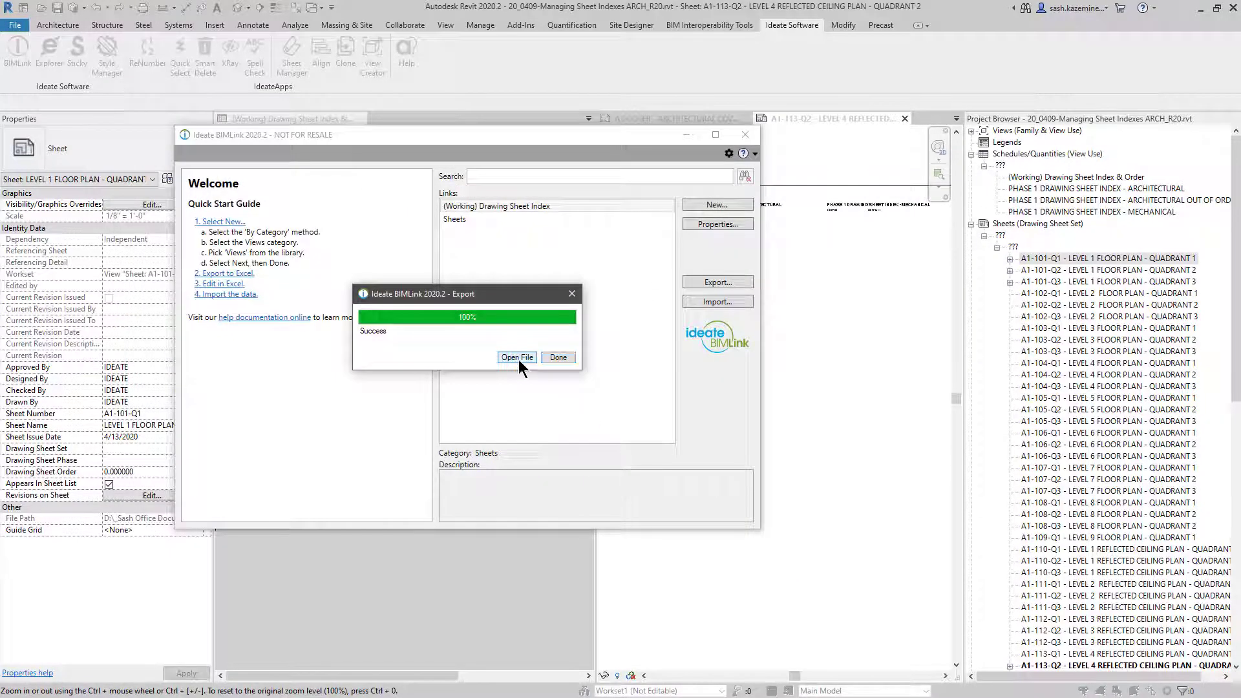
pyautogui.click(518, 359)
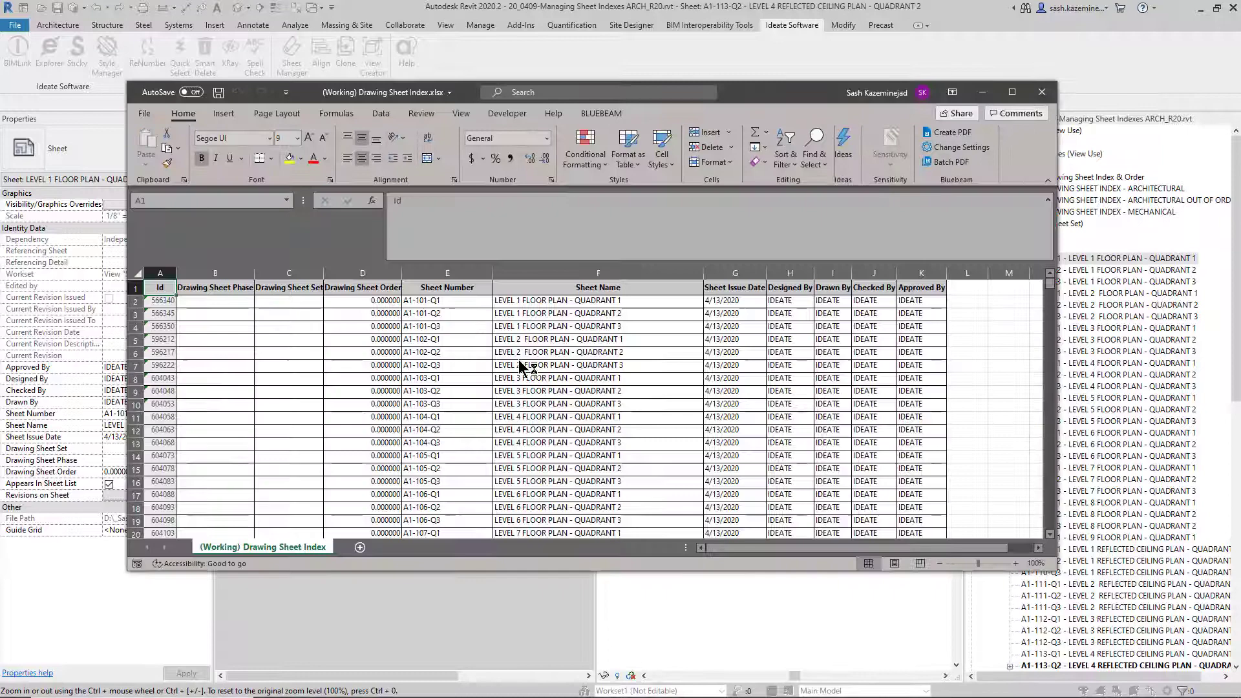
# Maximize Excel and fill PHASE 1 from B2 down column B to row 142
pyautogui.doubleClick(308, 97)
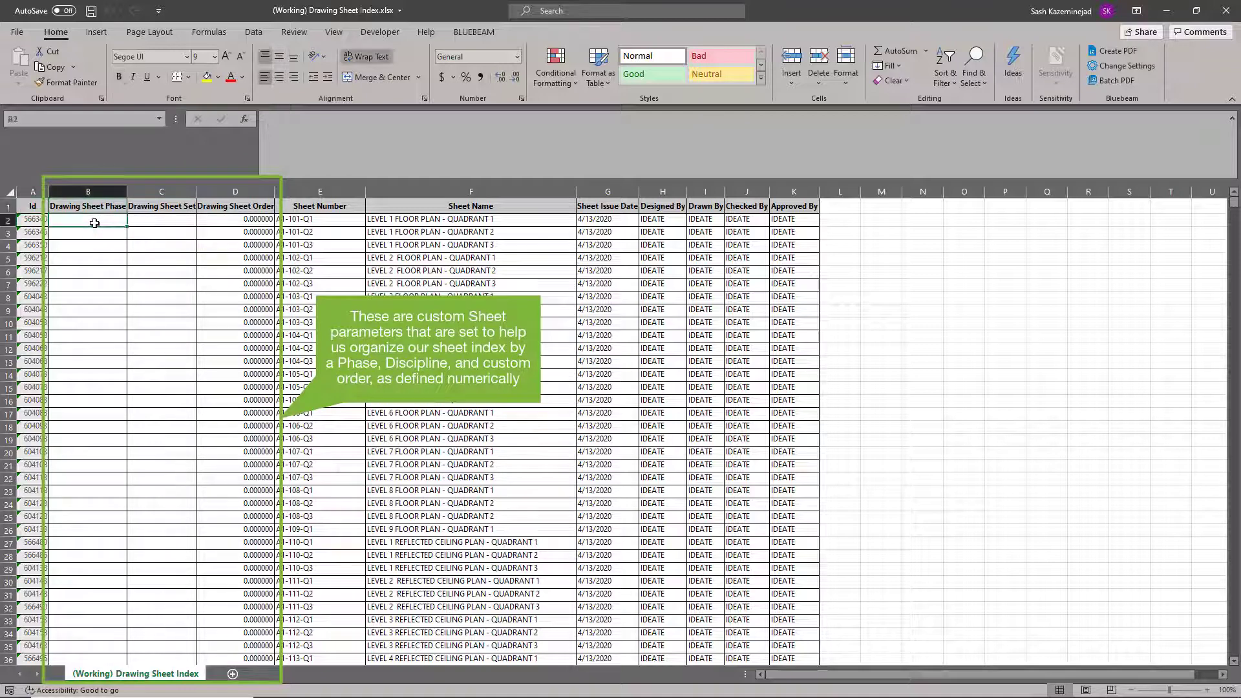
pyautogui.write('PHAS')
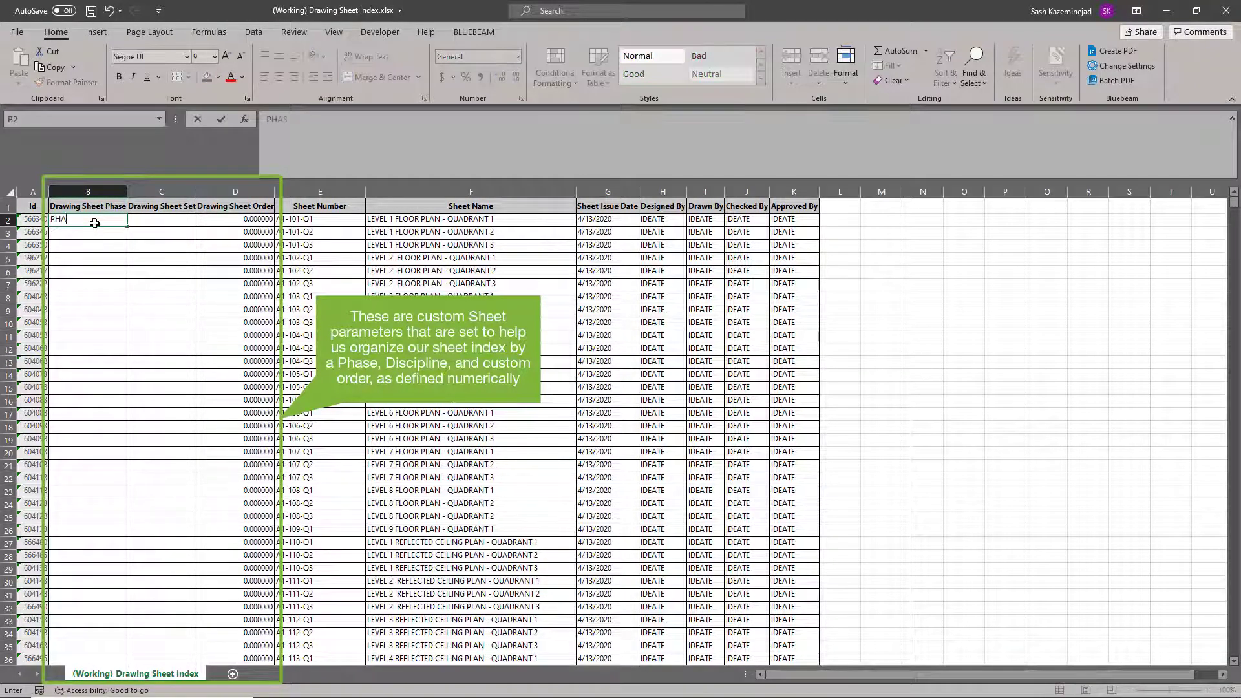
pyautogui.write('E 1')
pyautogui.press('Return')
pyautogui.click(115, 221)
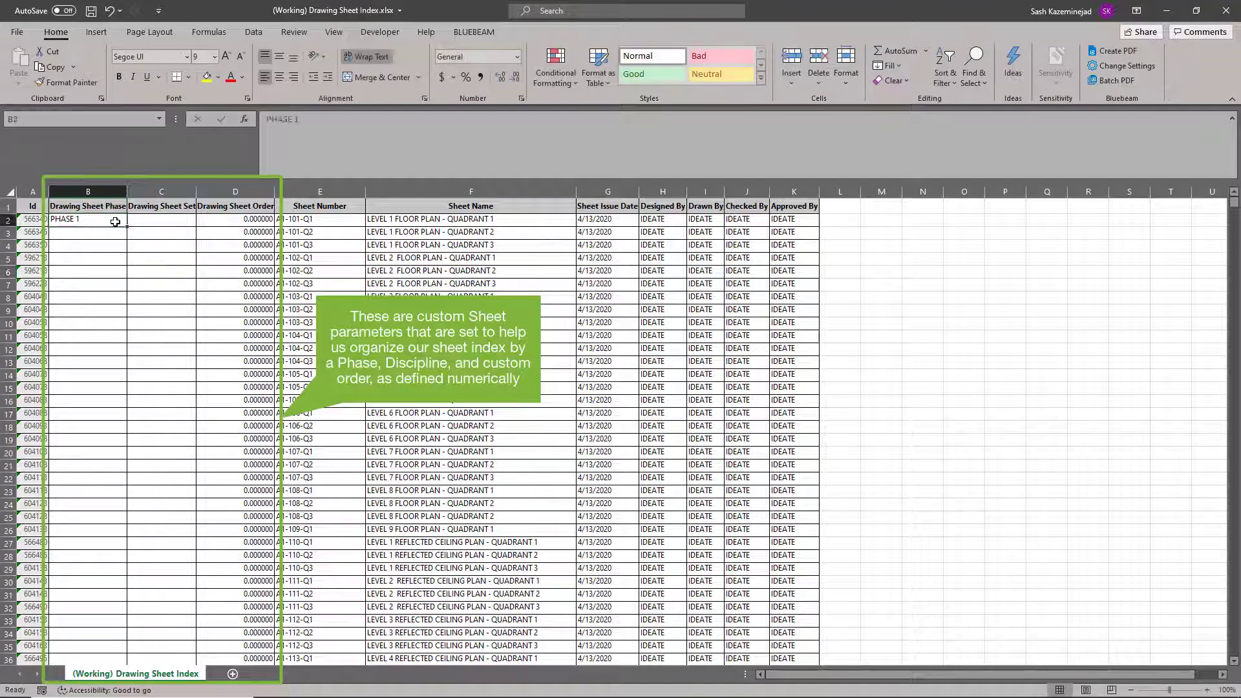
pyautogui.moveTo(128, 223); pyautogui.dragTo(95, 648)
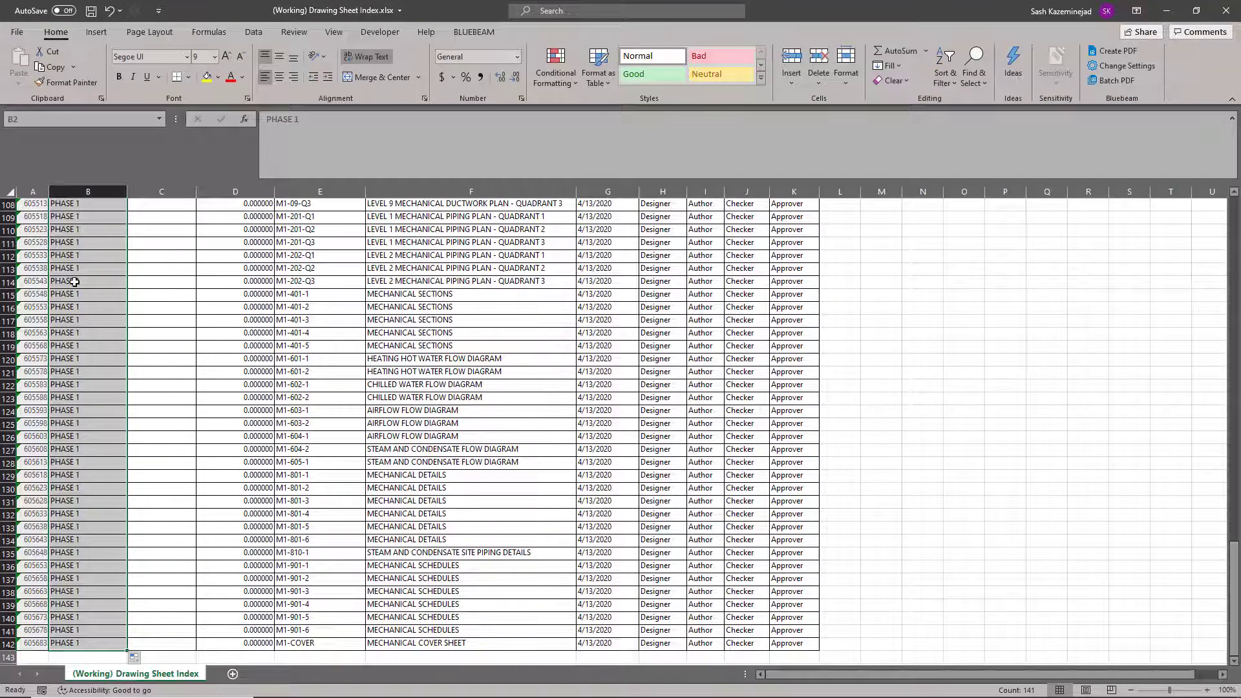
pyautogui.scroll(20, 80, 268)
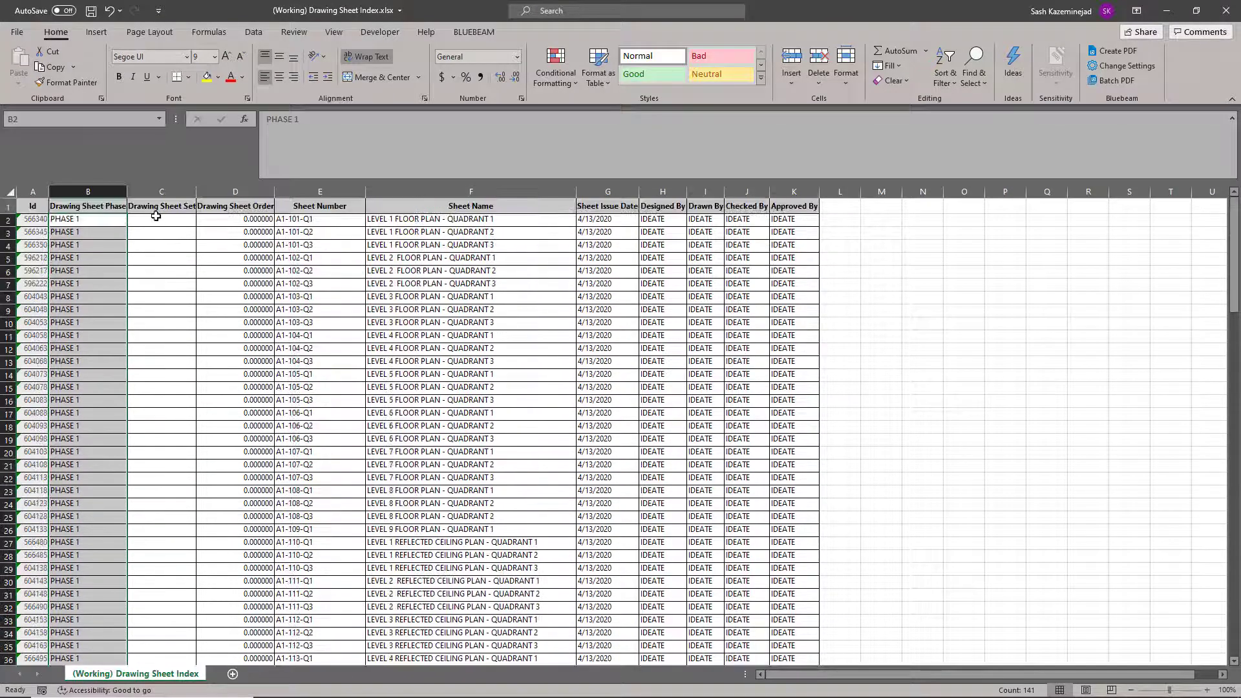
# Fill ARCHITECTURAL from C2 down column C to row 79
pyautogui.click(152, 218)
pyautogui.write('ARC')
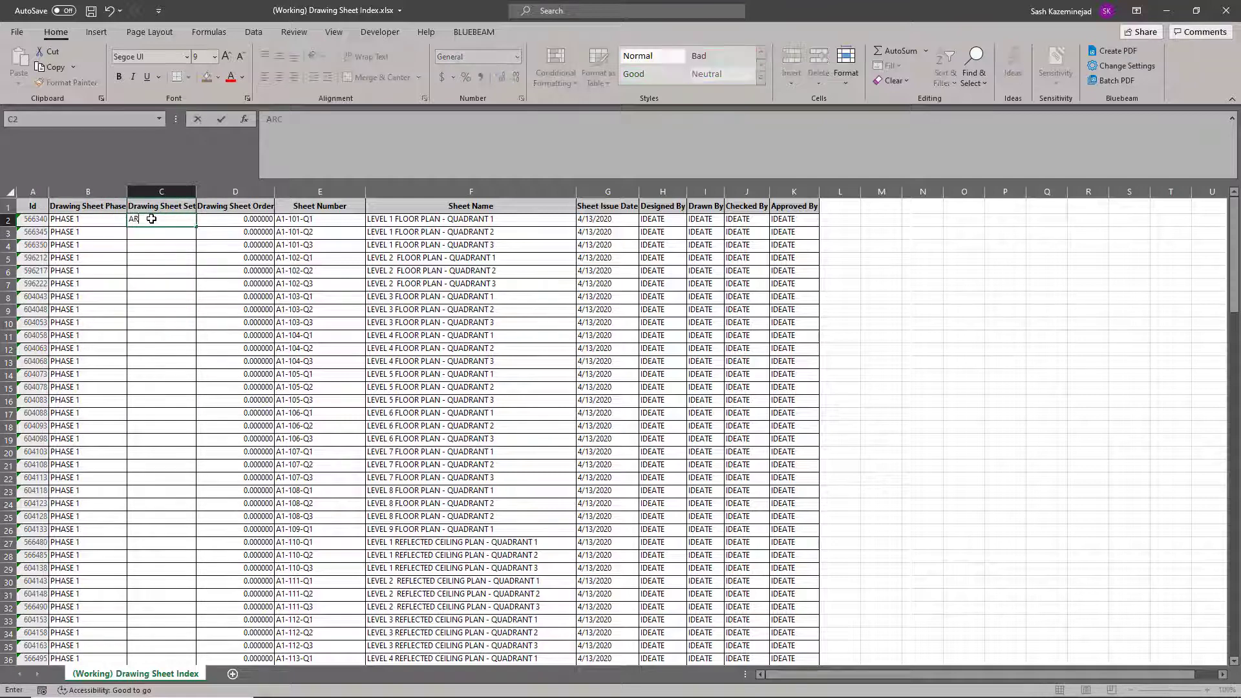
pyautogui.write('HITECTURAL')
pyautogui.hotkey('ctrl', 'Return')
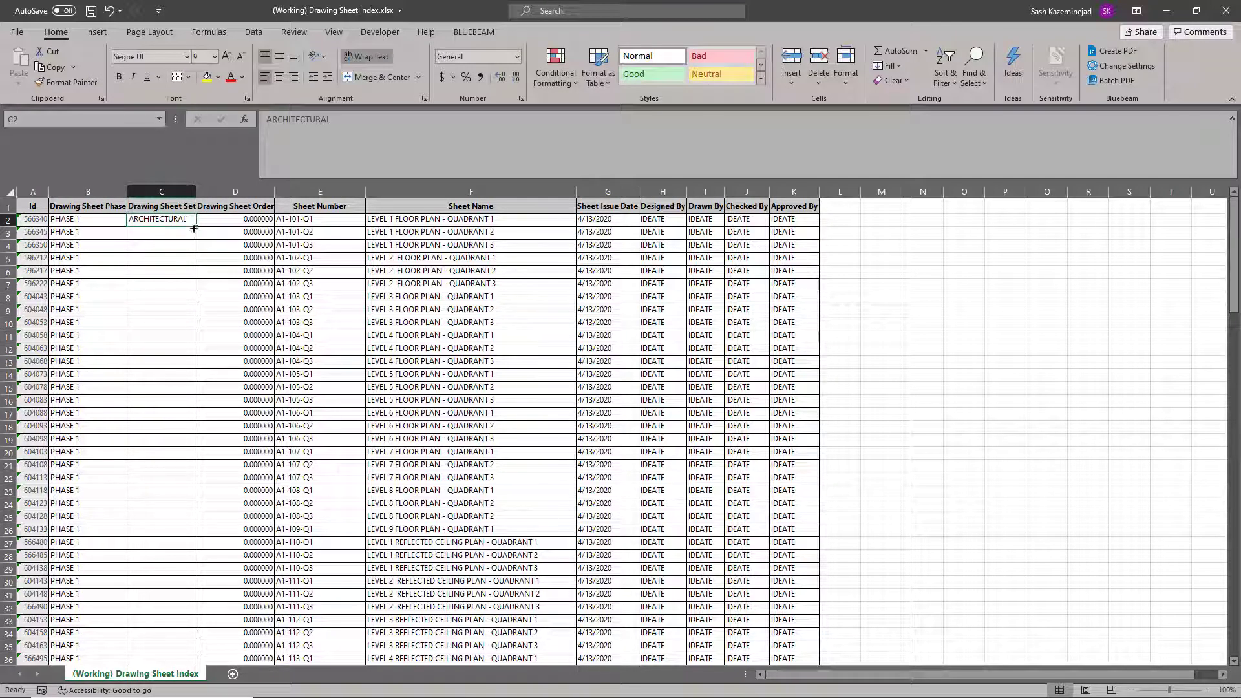
pyautogui.moveTo(194, 228); pyautogui.dragTo(197, 447)
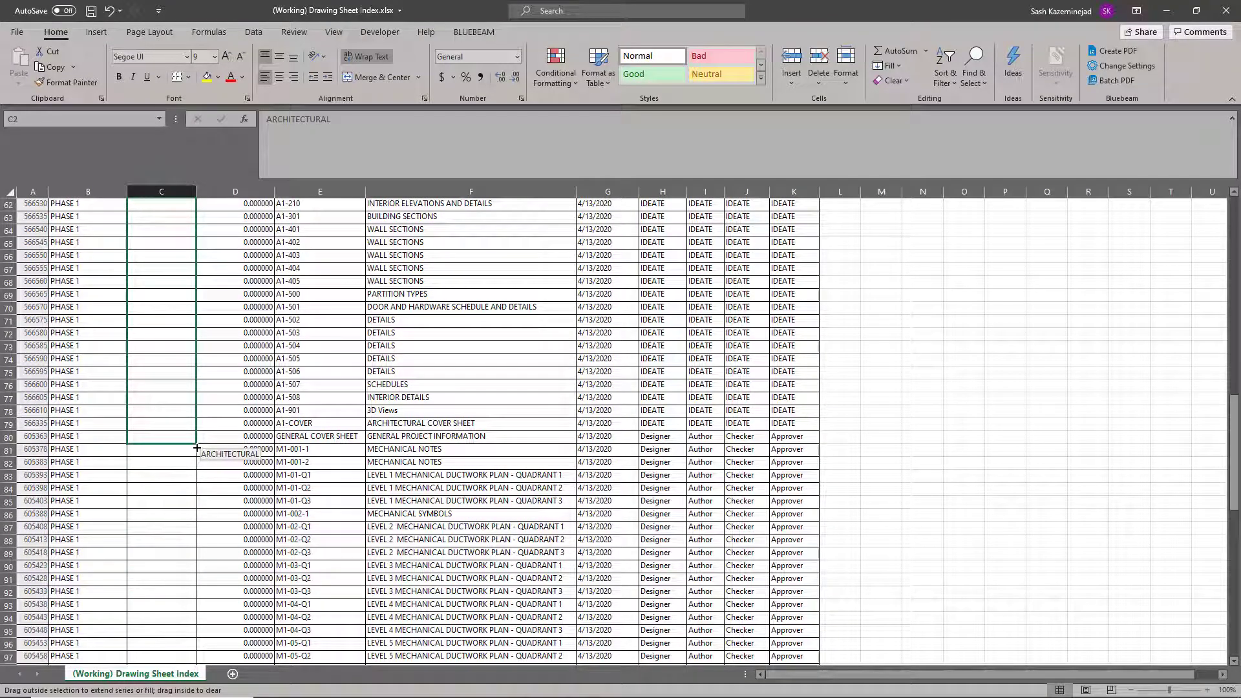
pyautogui.moveTo(196, 440); pyautogui.dragTo(188, 432)
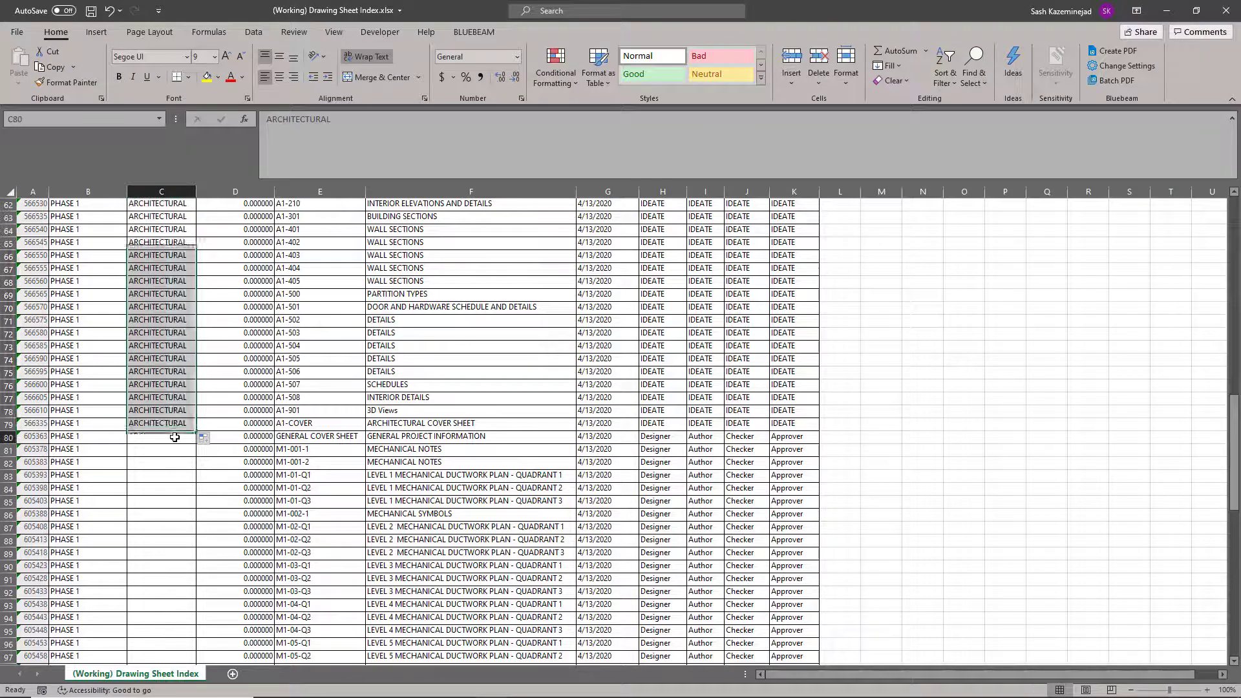
# Enter GENERAL in C80 and fill MECHANICAL from C81 down to row 142
pyautogui.click(172, 437)
pyautogui.write('GENERAL')
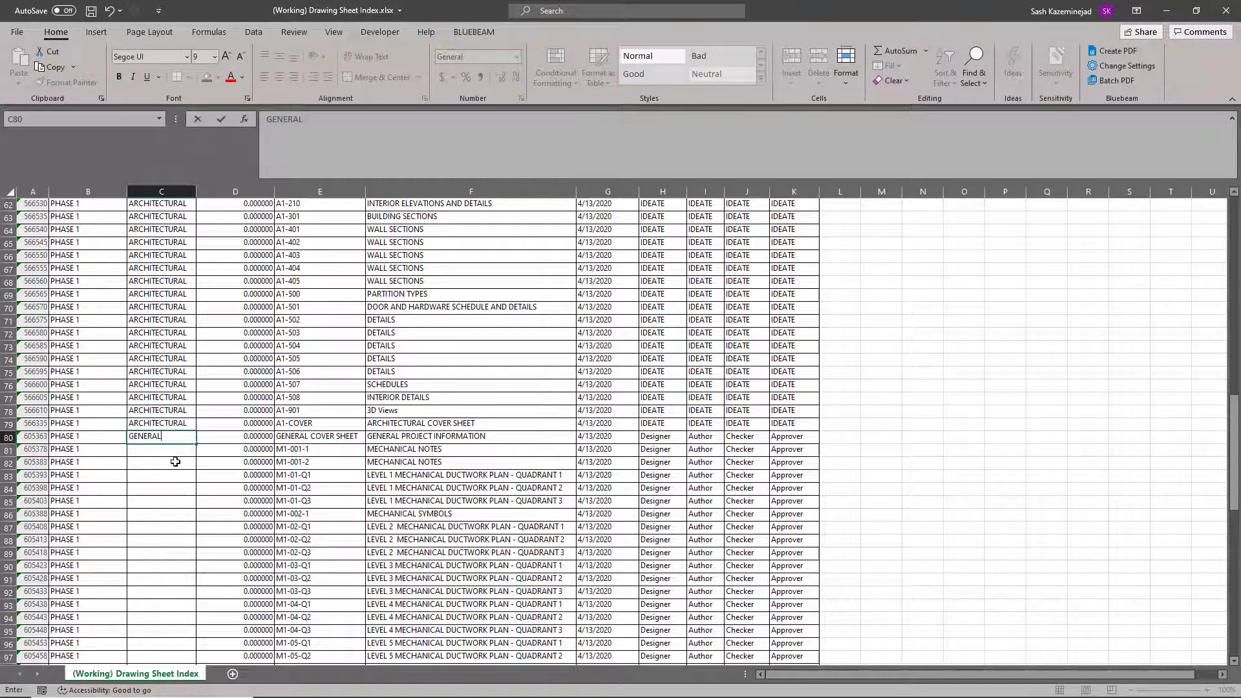
pyautogui.click(169, 451)
pyautogui.write('MECHANIC')
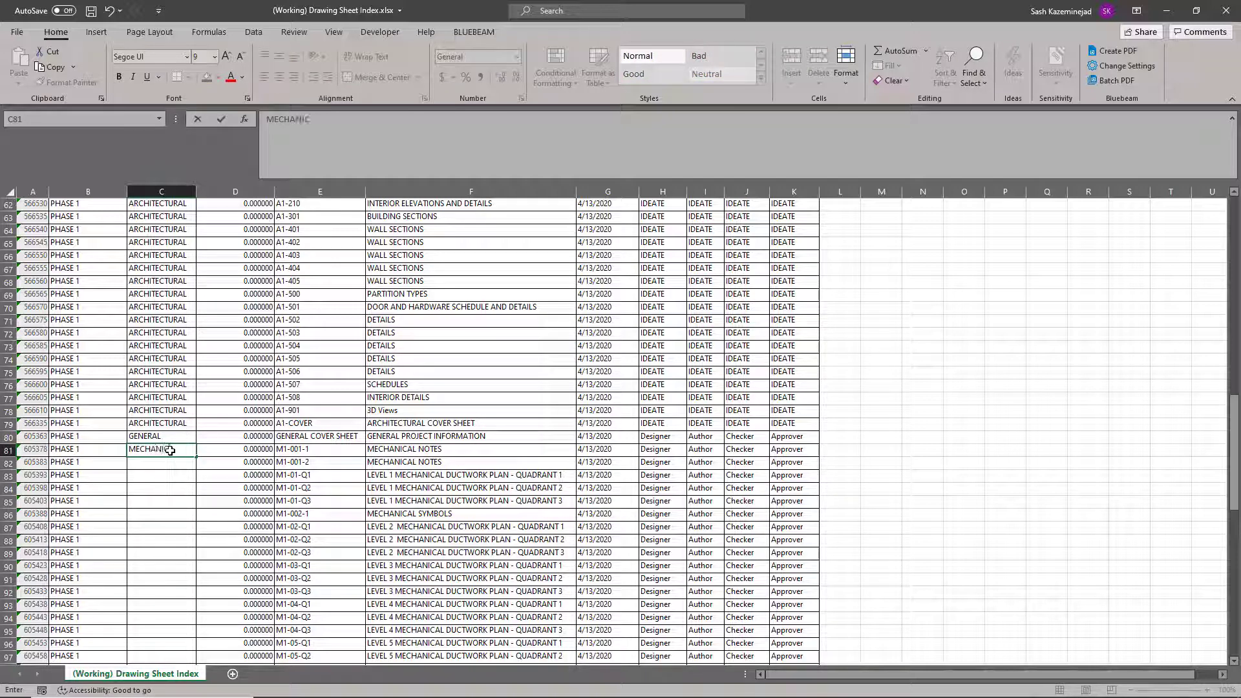
pyautogui.write('AL')
pyautogui.press('Return')
pyautogui.press('Up')
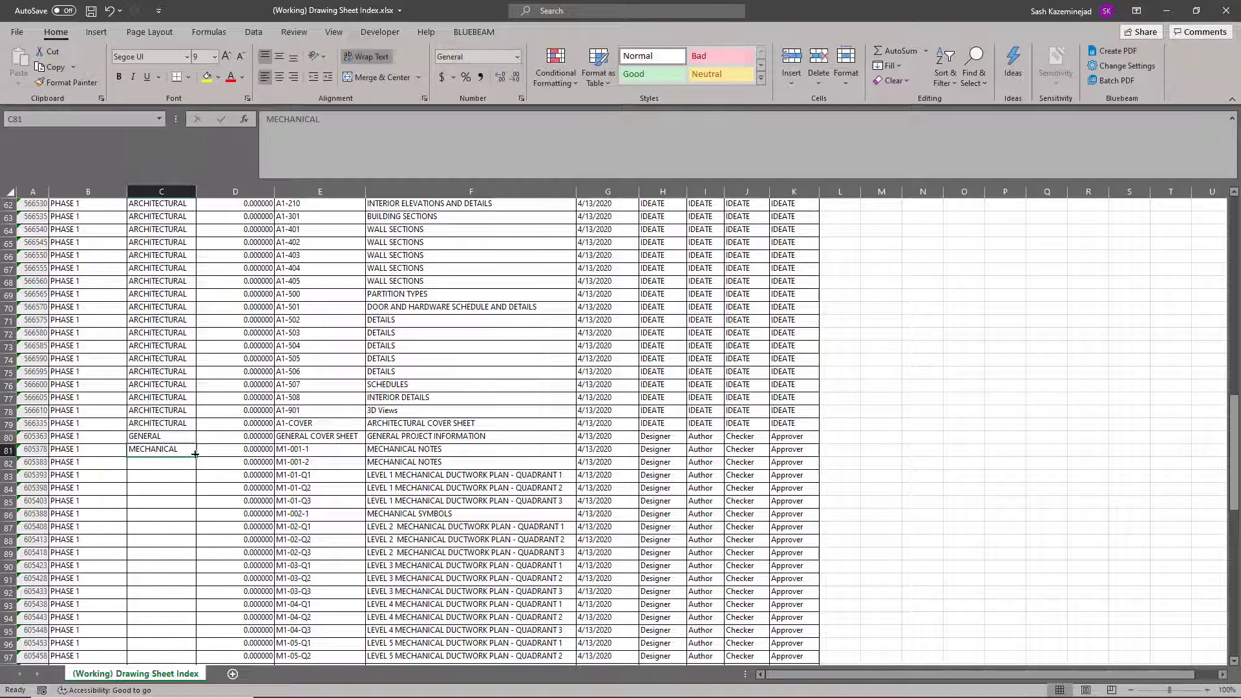
pyautogui.moveTo(196, 457); pyautogui.dragTo(181, 652)
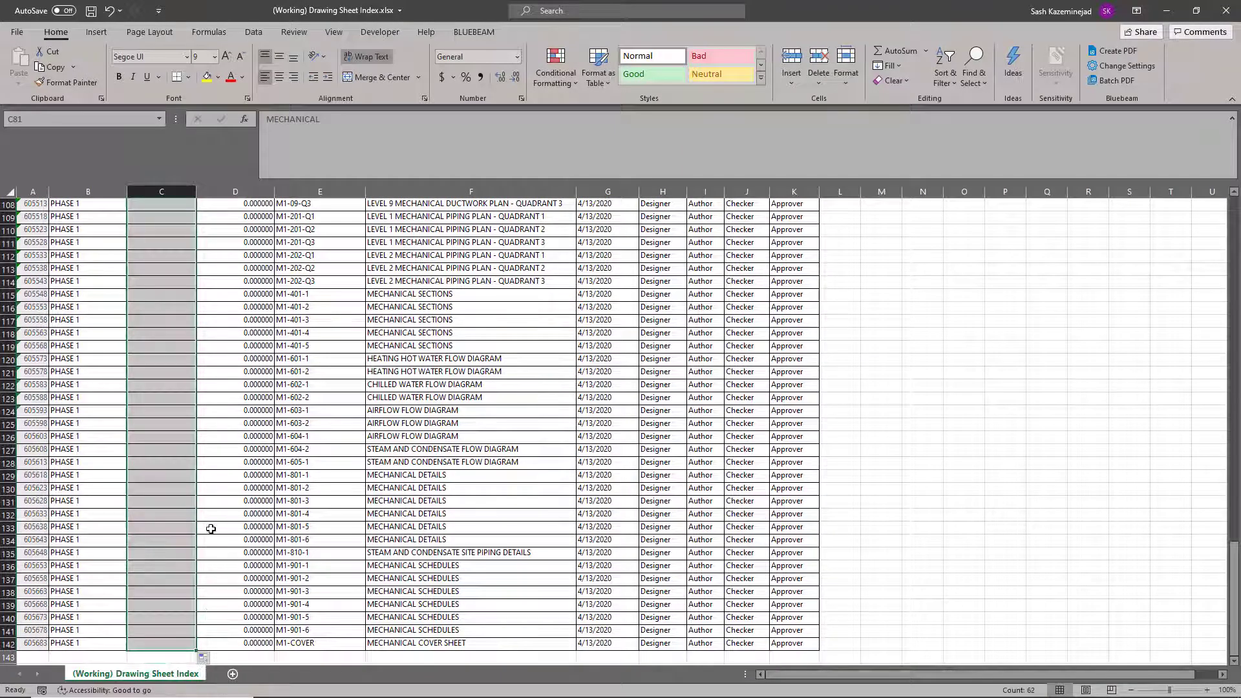
pyautogui.scroll(2, 217, 478)
pyautogui.scroll(10, 217, 478)
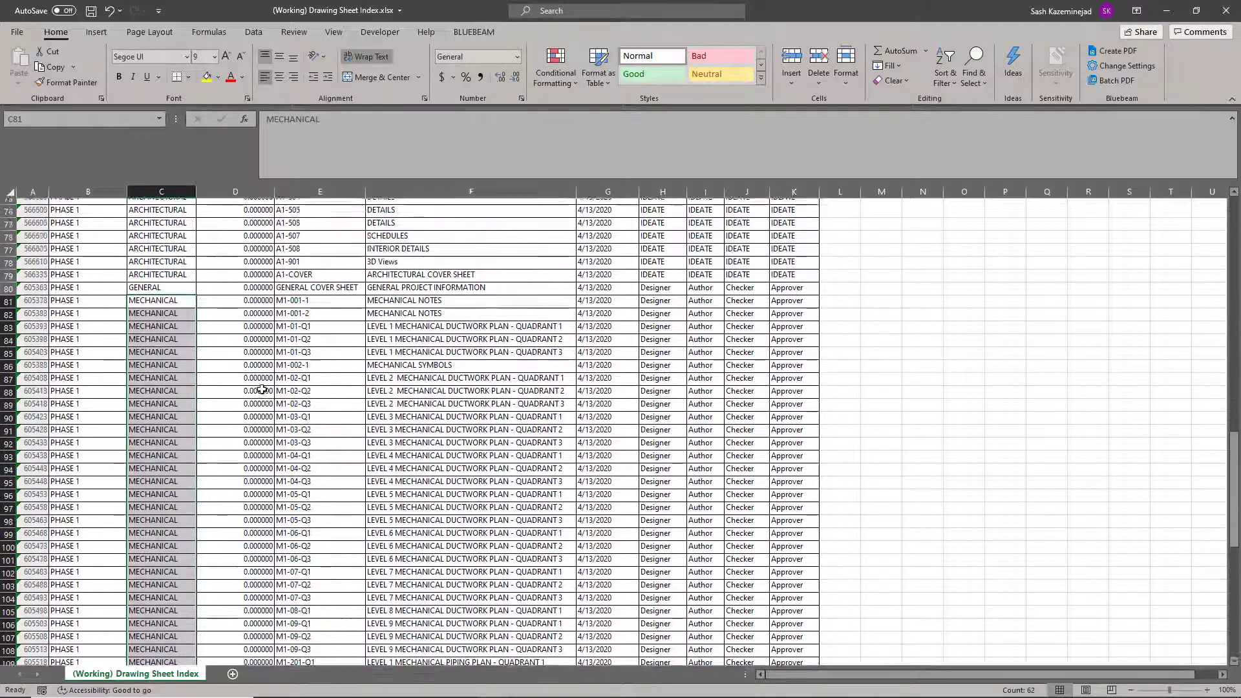
pyautogui.scroll(1, 266, 363)
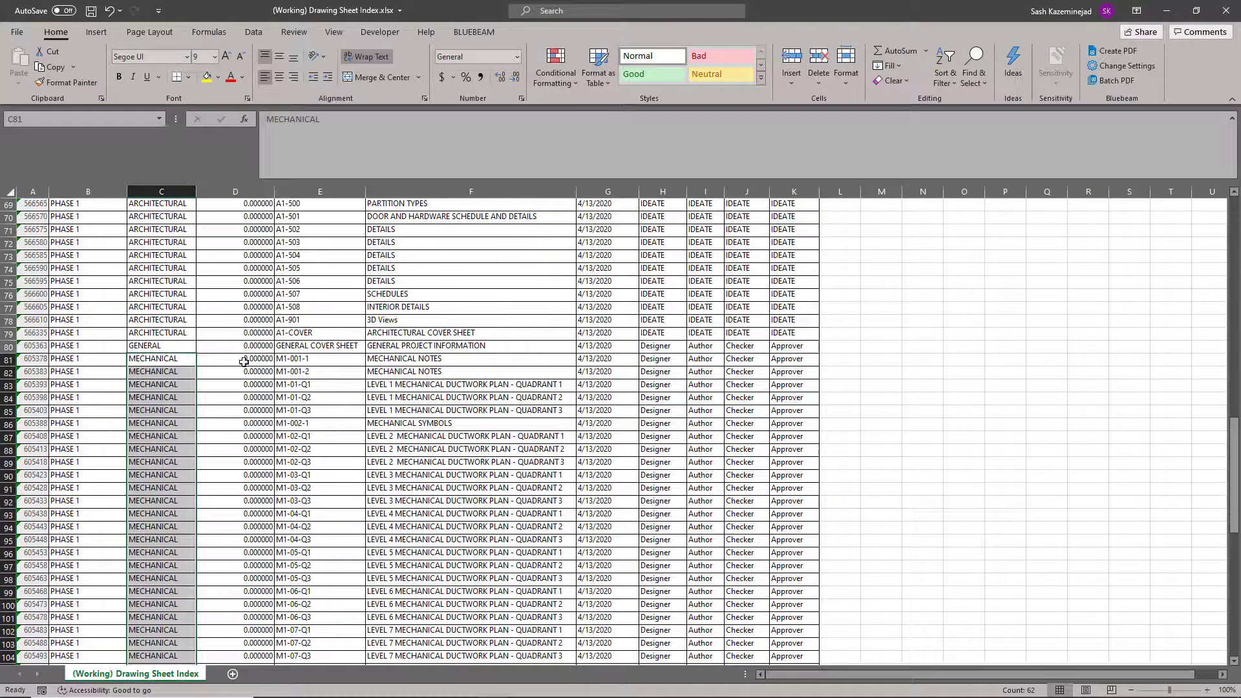
# Give the architectural cover sheet order 1 in D79 and fill order 2 down the architectural rows from D2
pyautogui.click(251, 347)
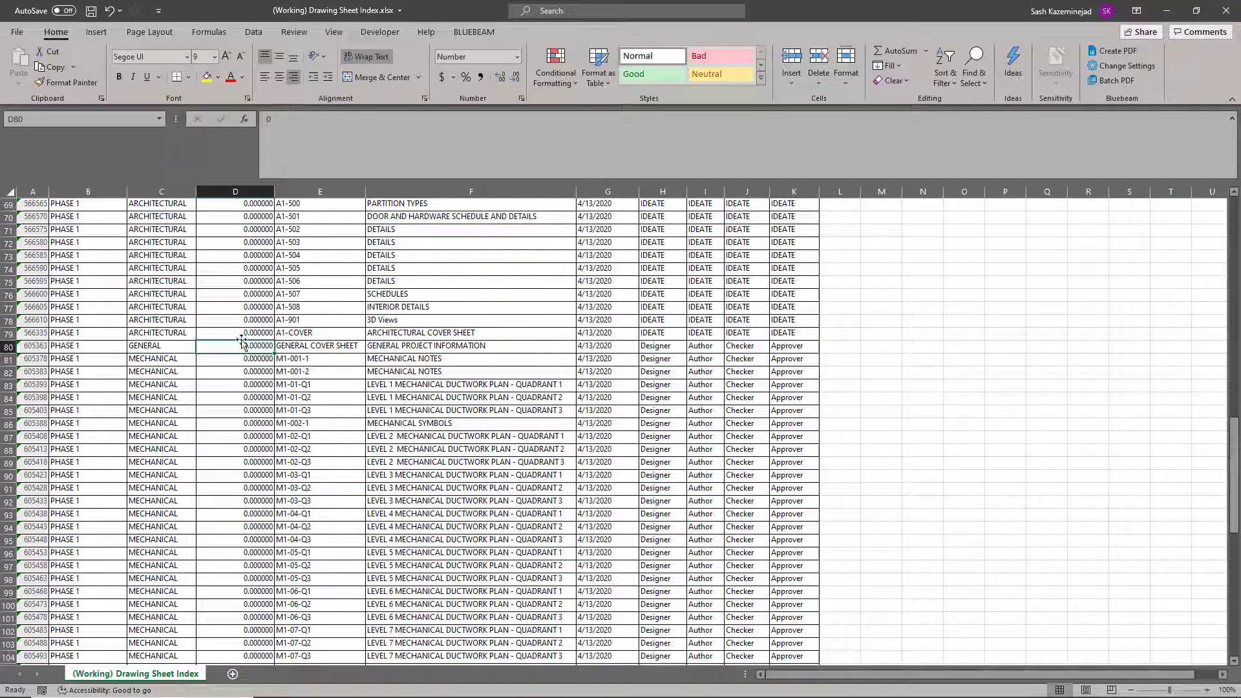
pyautogui.click(234, 333)
pyautogui.write('1')
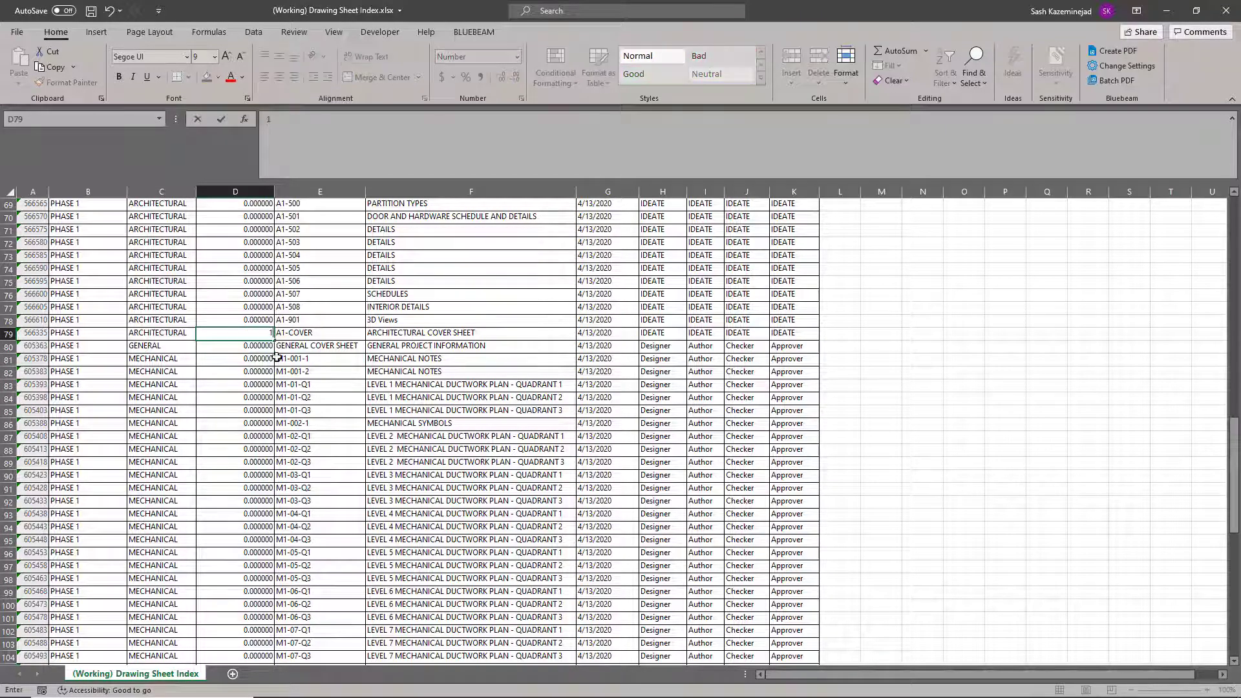
pyautogui.click(245, 346)
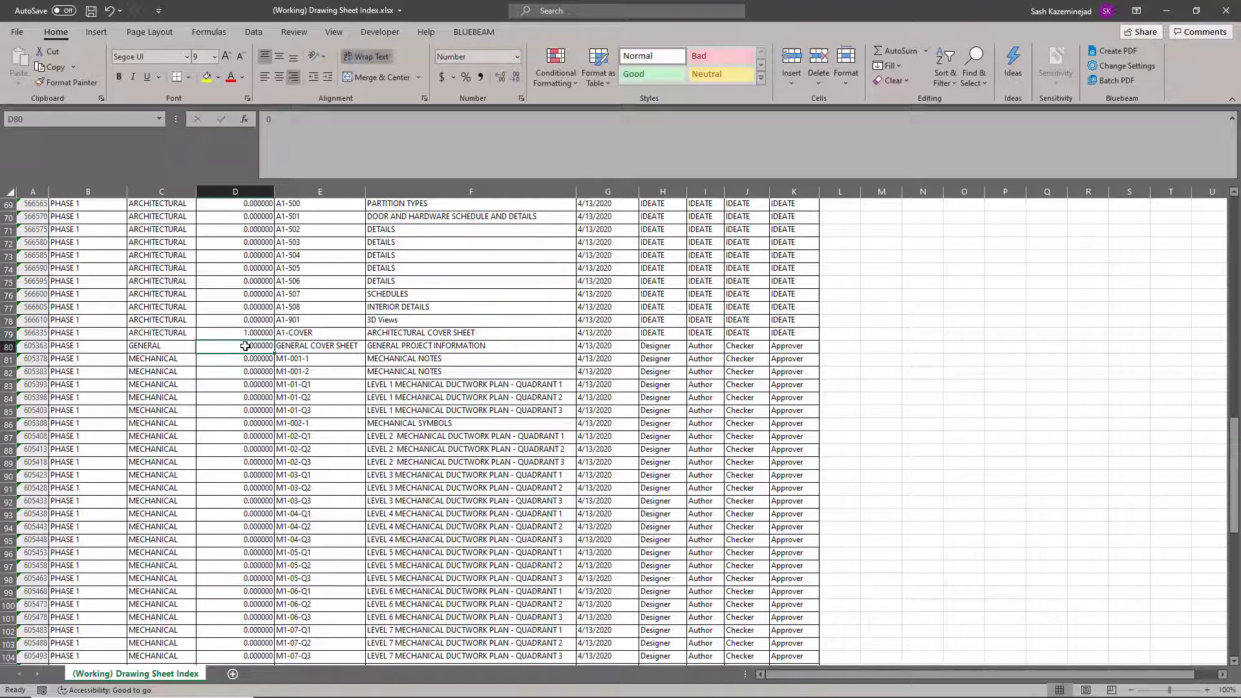
pyautogui.scroll(20, 243, 346)
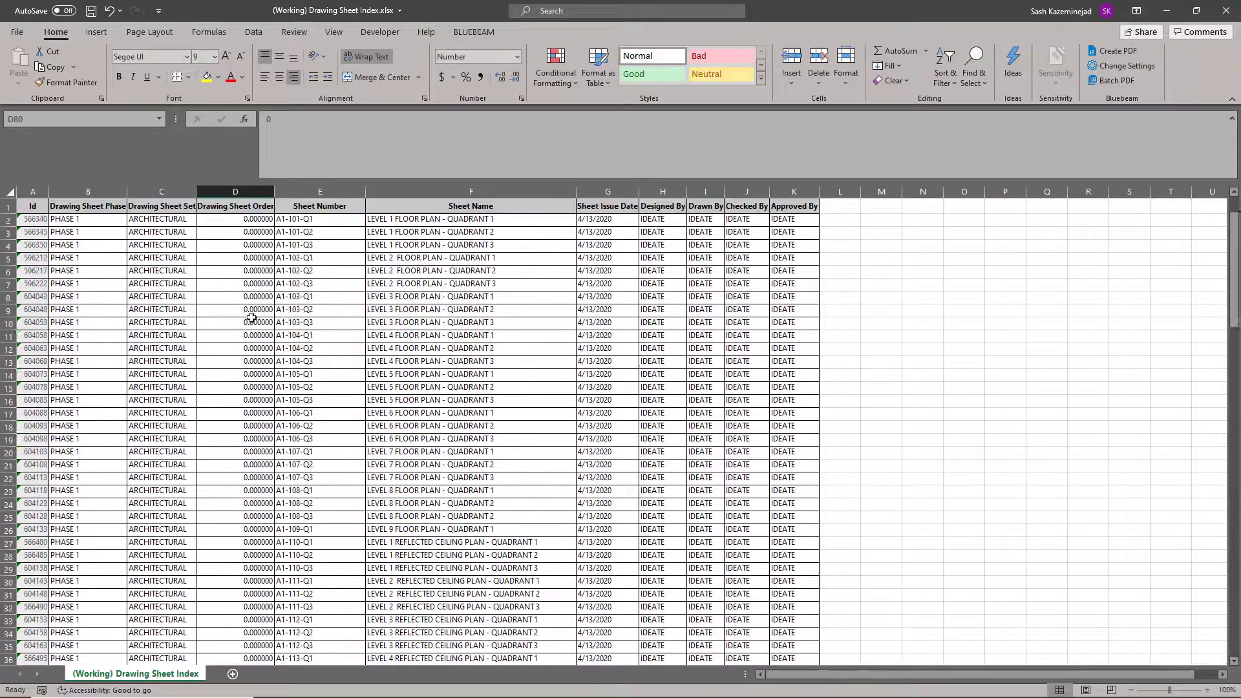
pyautogui.click(235, 220)
pyautogui.write('2')
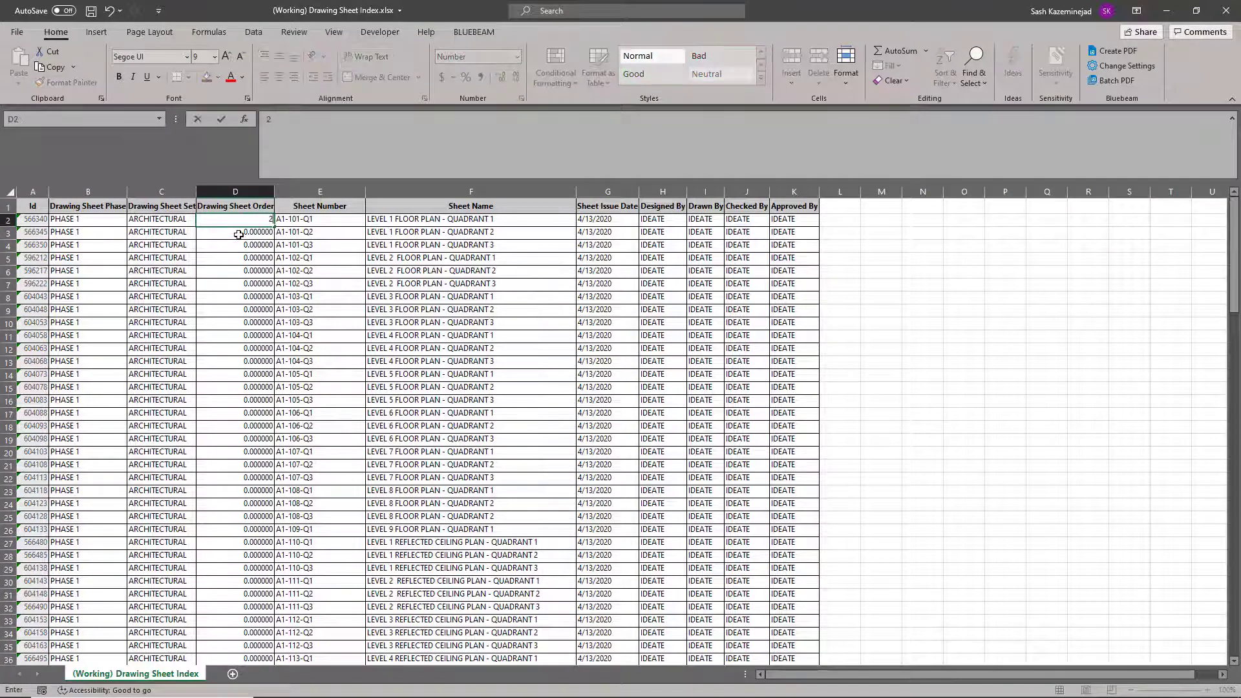
pyautogui.press('Return')
pyautogui.click(271, 222)
pyautogui.moveTo(274, 227); pyautogui.dragTo(293, 617)
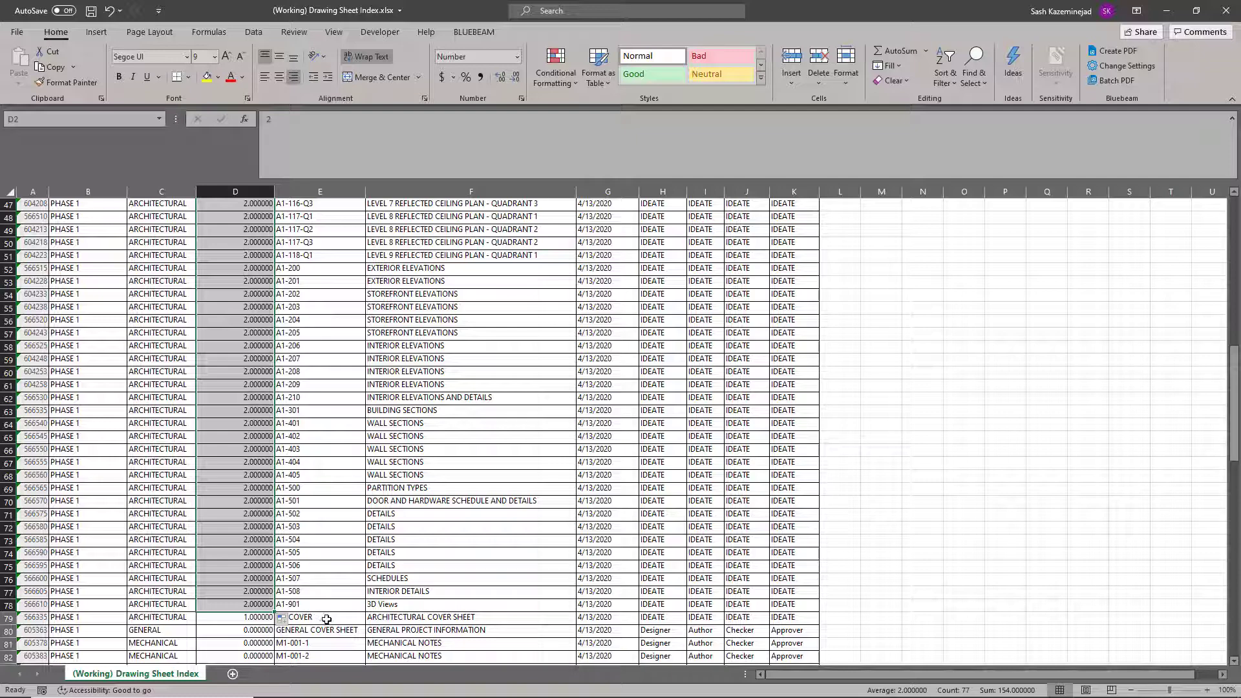
# Set M1-COVER's Drawing Sheet Order to 5
pyautogui.scroll(-5, 316, 463)
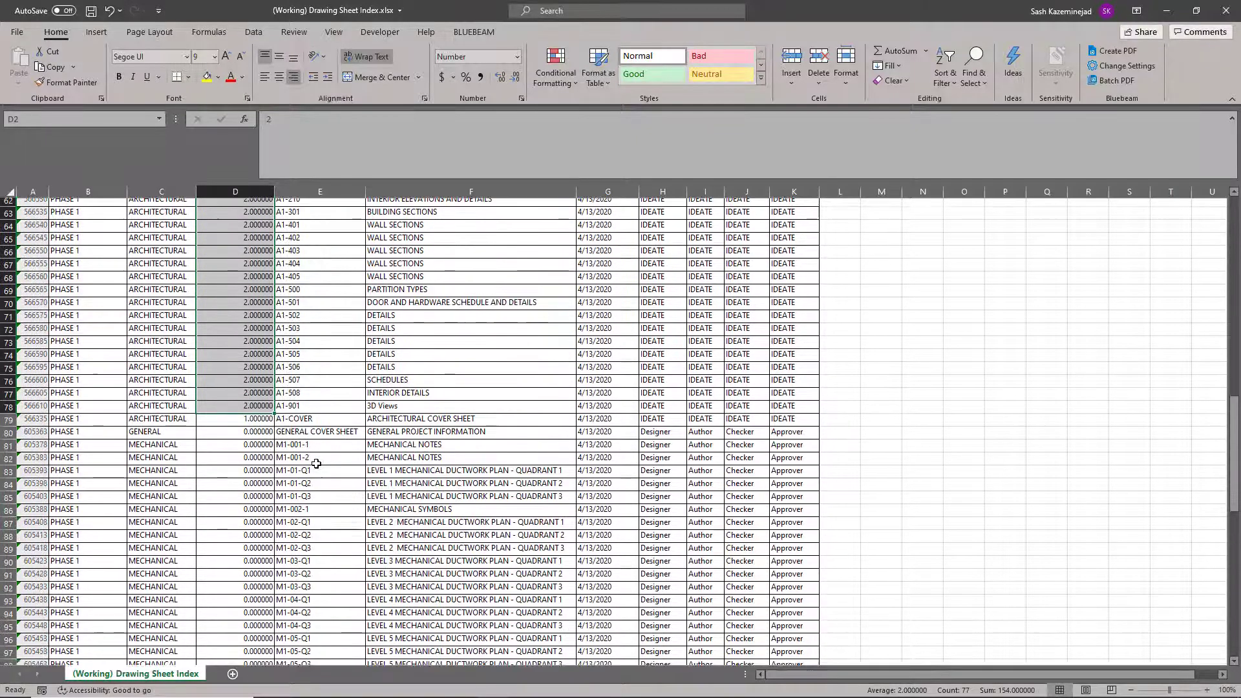
pyautogui.scroll(-18, 316, 463)
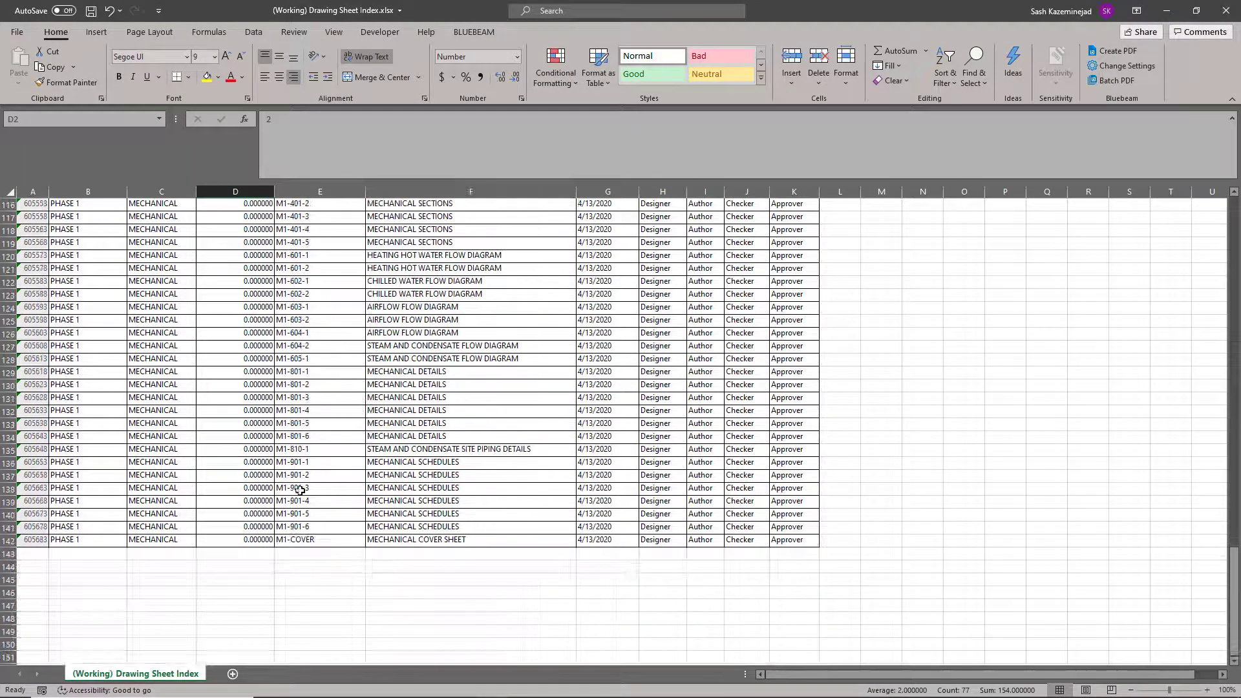
pyautogui.click(261, 542)
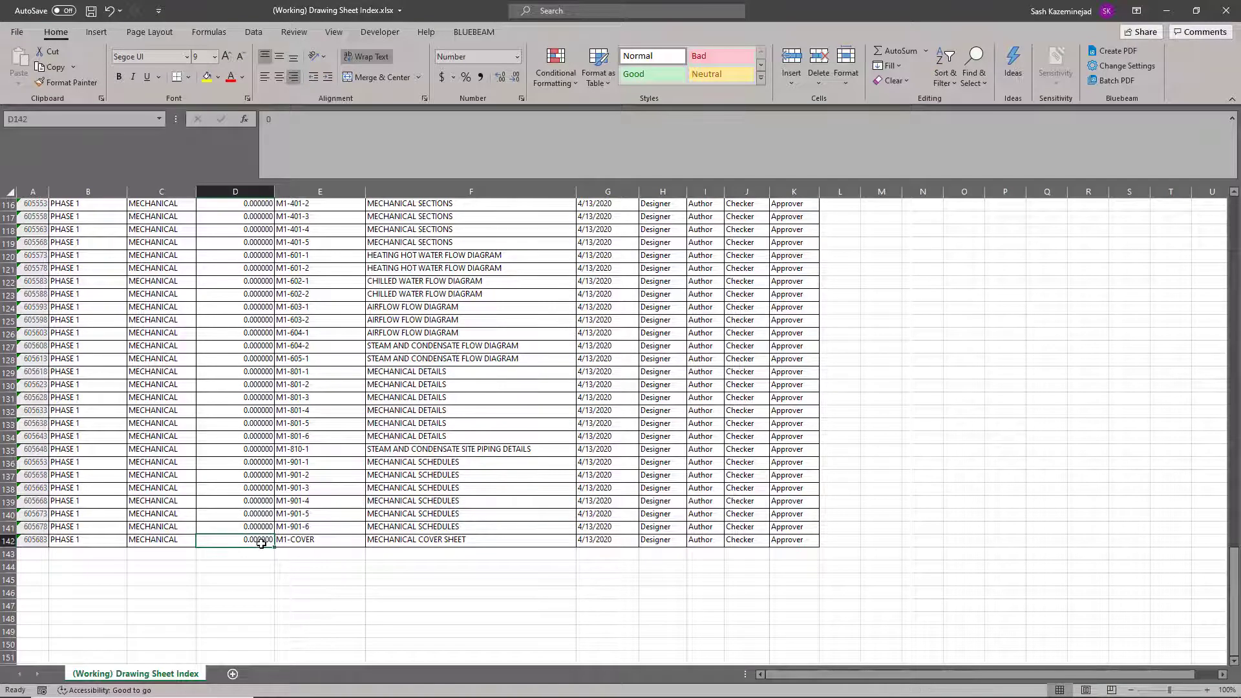
pyautogui.write('5')
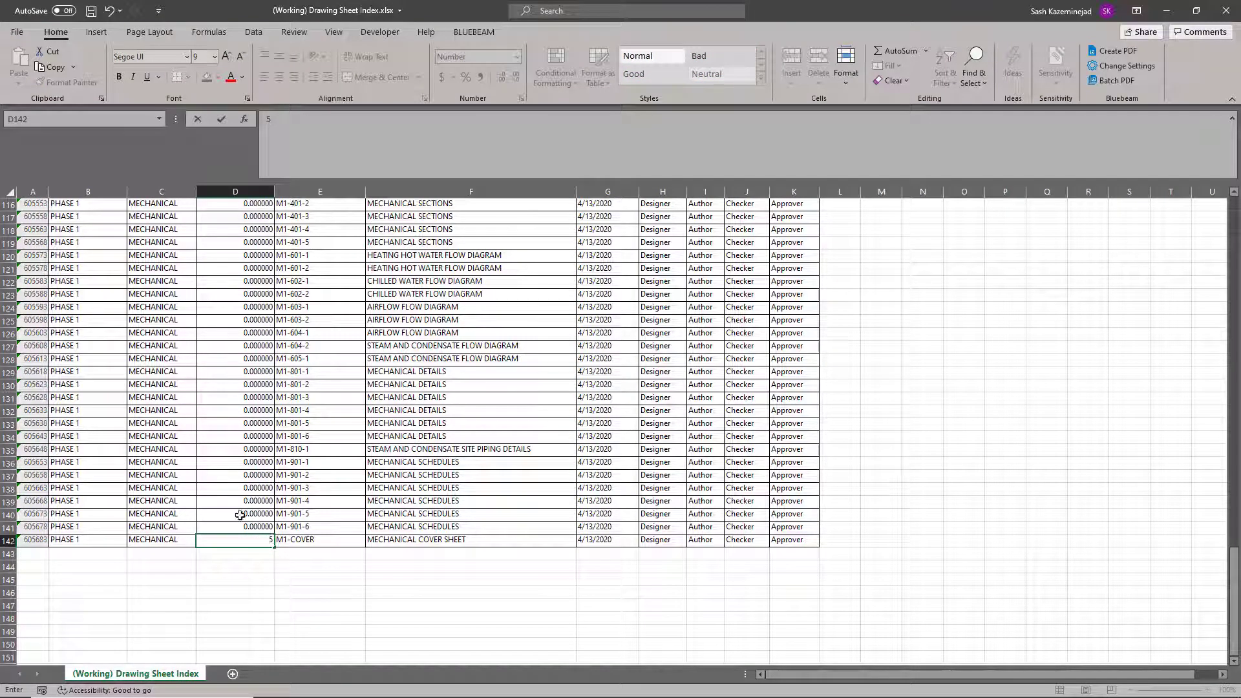
pyautogui.press('Return')
# Enter 6 in D81 and fill it down the remaining mechanical rows
pyautogui.scroll(9, 251, 498)
pyautogui.scroll(7, 250, 492)
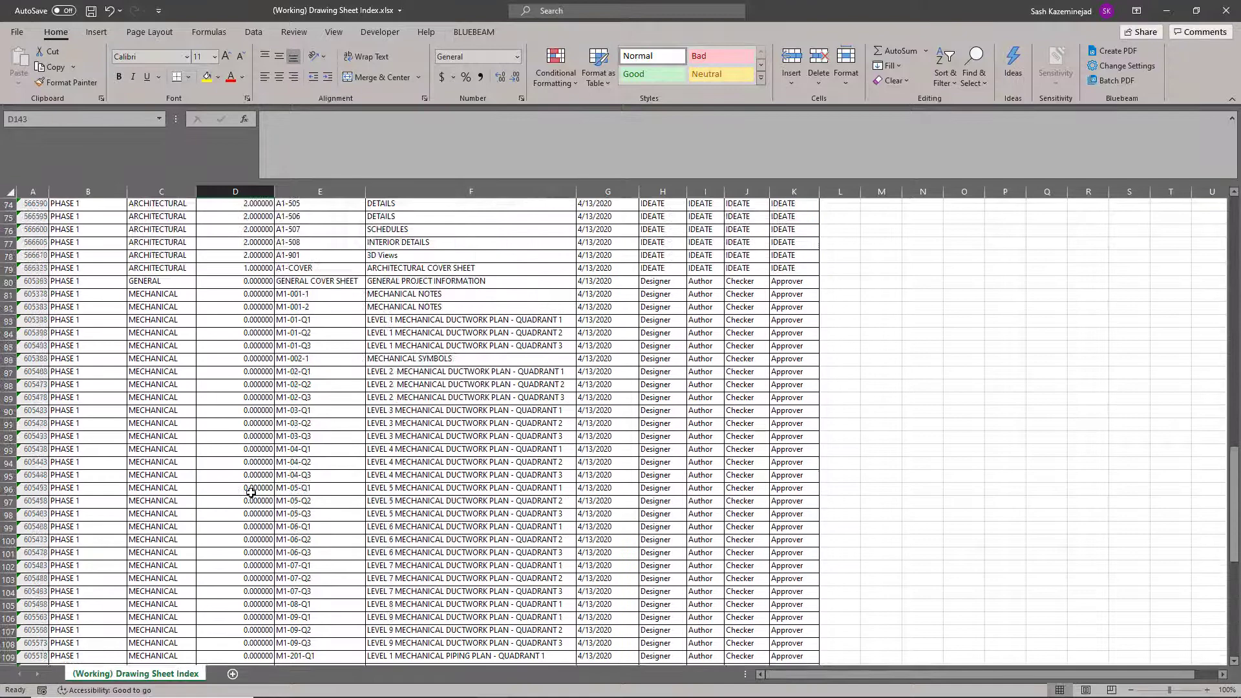
pyautogui.click(247, 370)
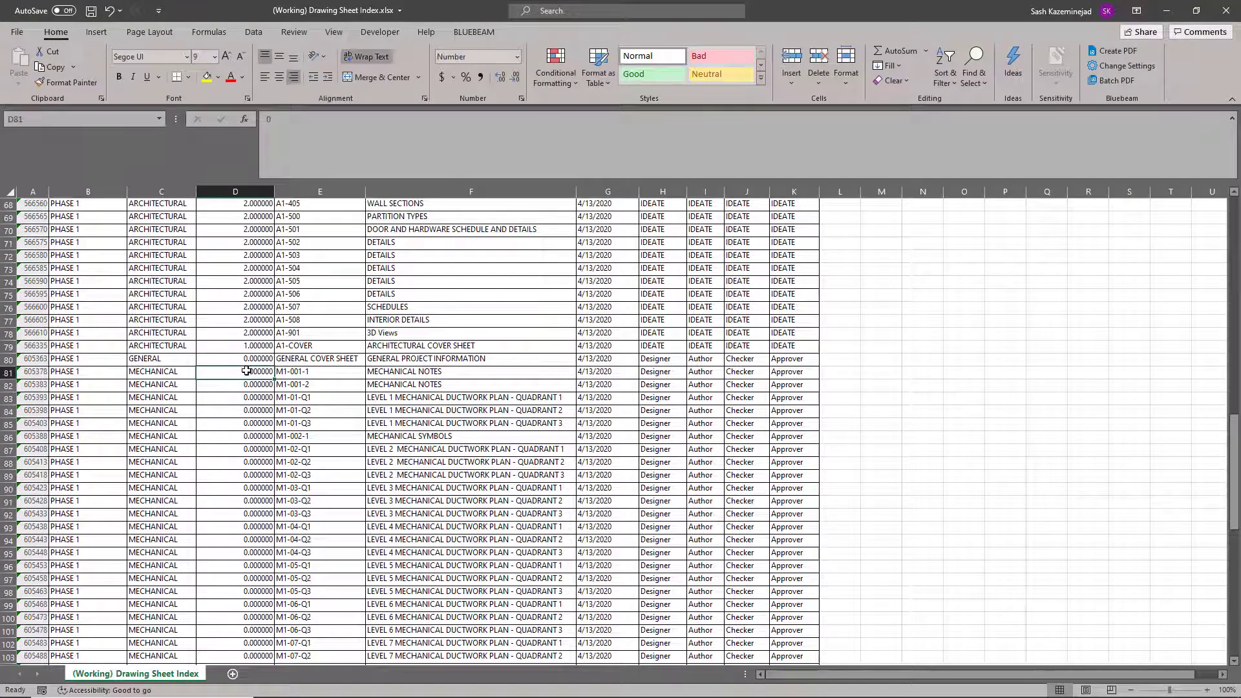
pyautogui.doubleClick(247, 370)
pyautogui.press('Return')
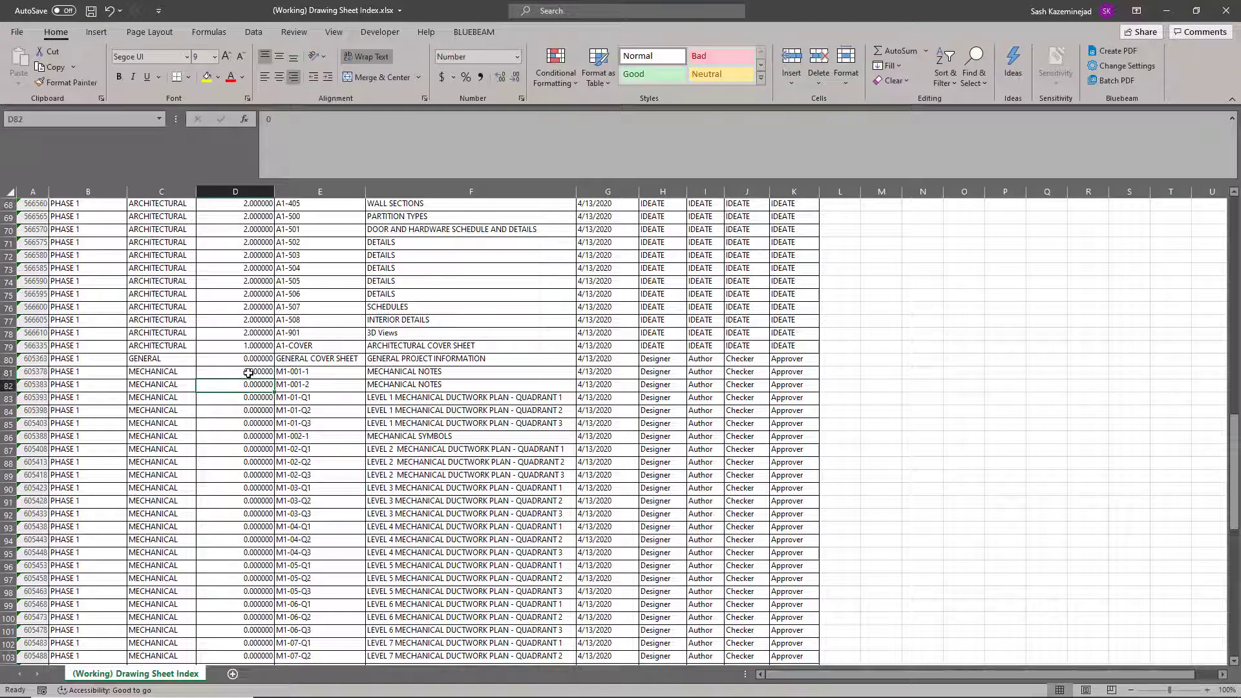
pyautogui.click(245, 372)
pyautogui.write('6')
pyautogui.hotkey('ctrl', 'Return')
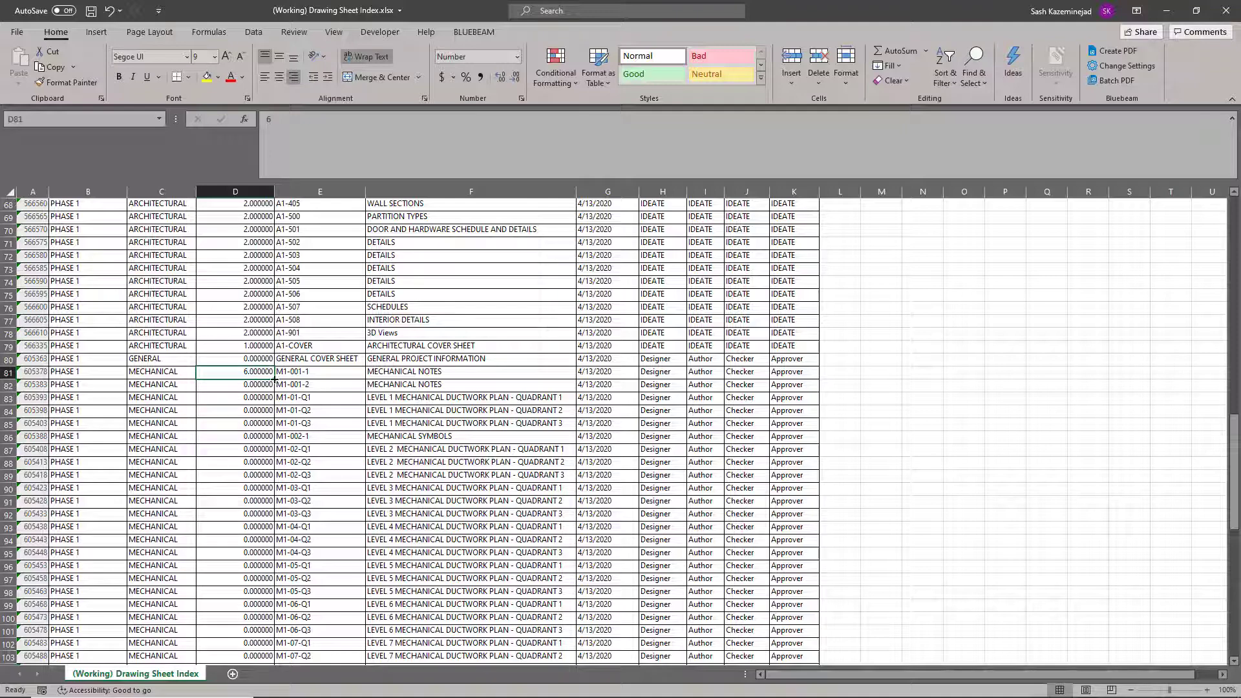
pyautogui.moveTo(275, 380); pyautogui.dragTo(289, 655)
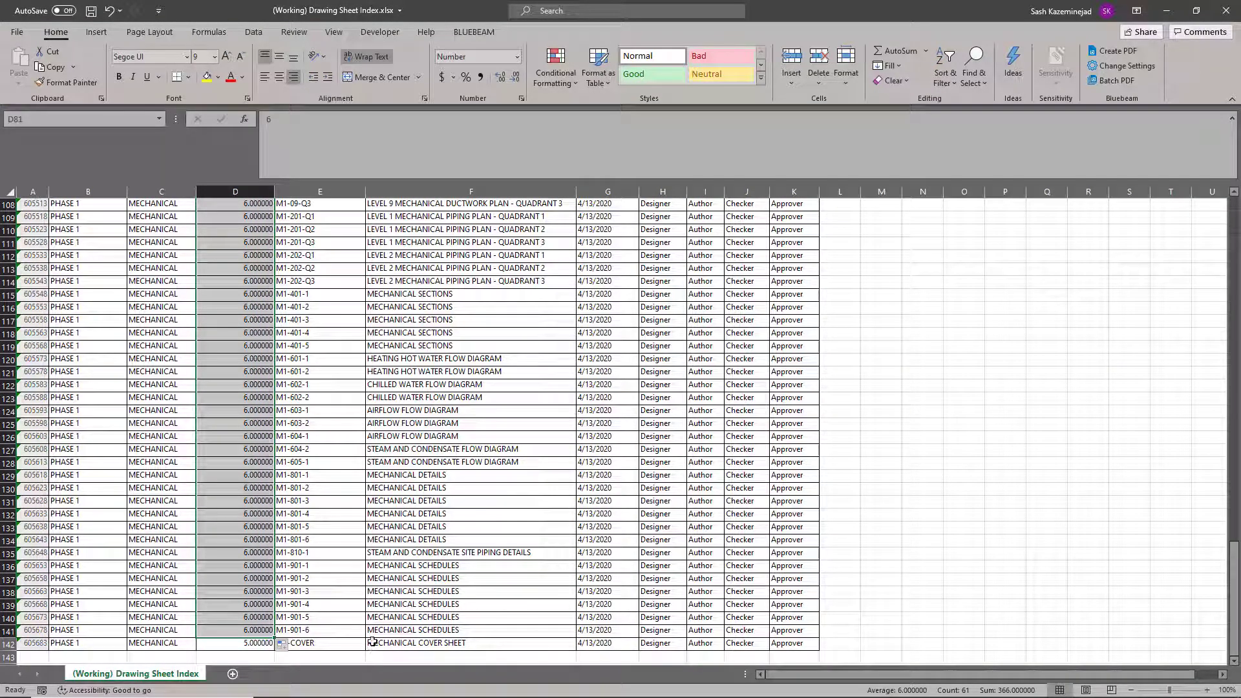
# Save the workbook and close Excel
pyautogui.scroll(3, 346, 543)
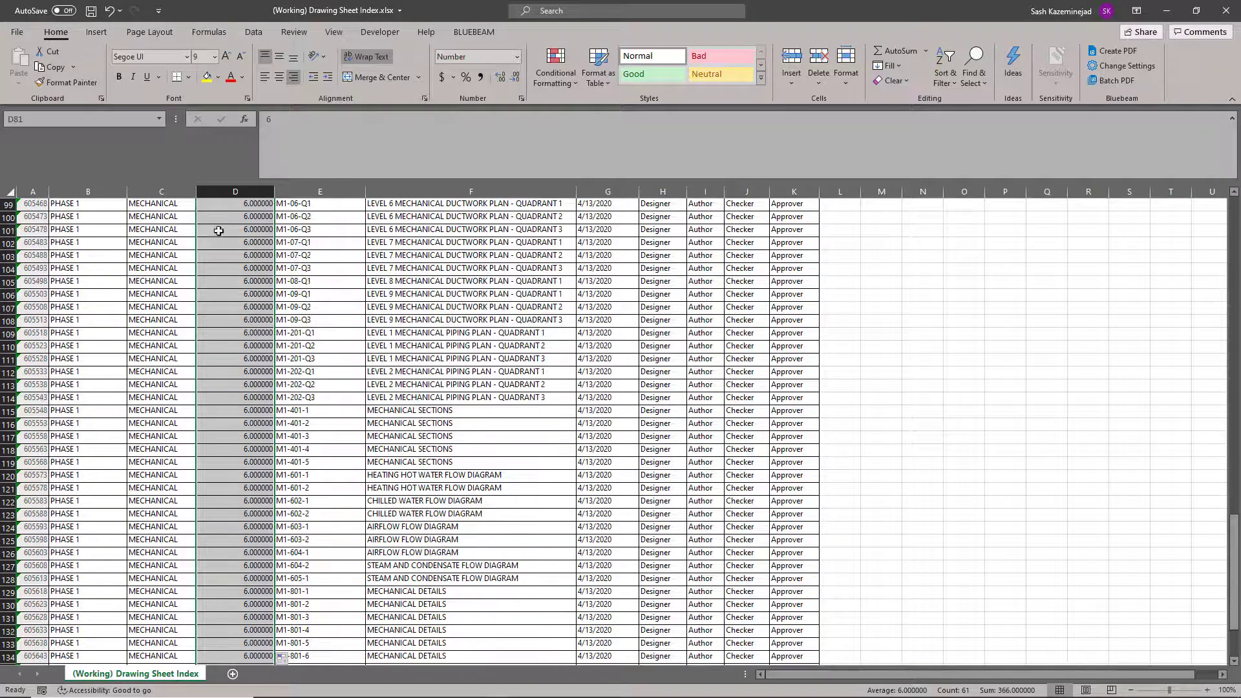
pyautogui.click(91, 11)
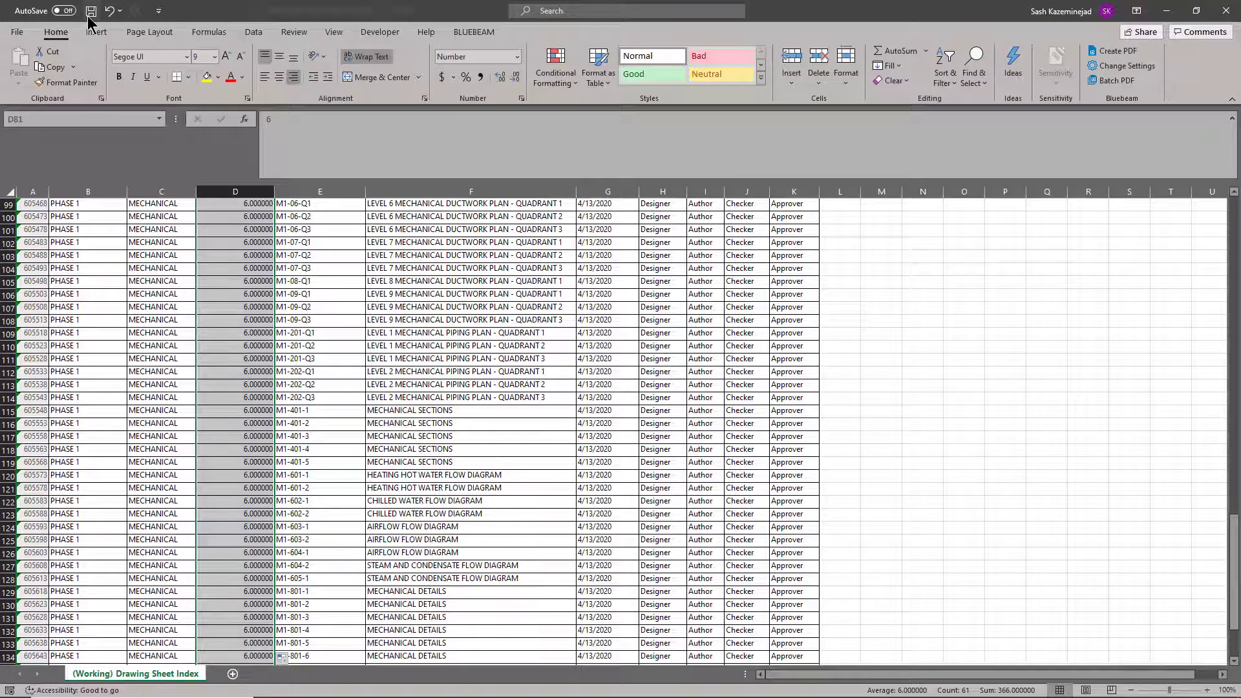
pyautogui.click(1226, 11)
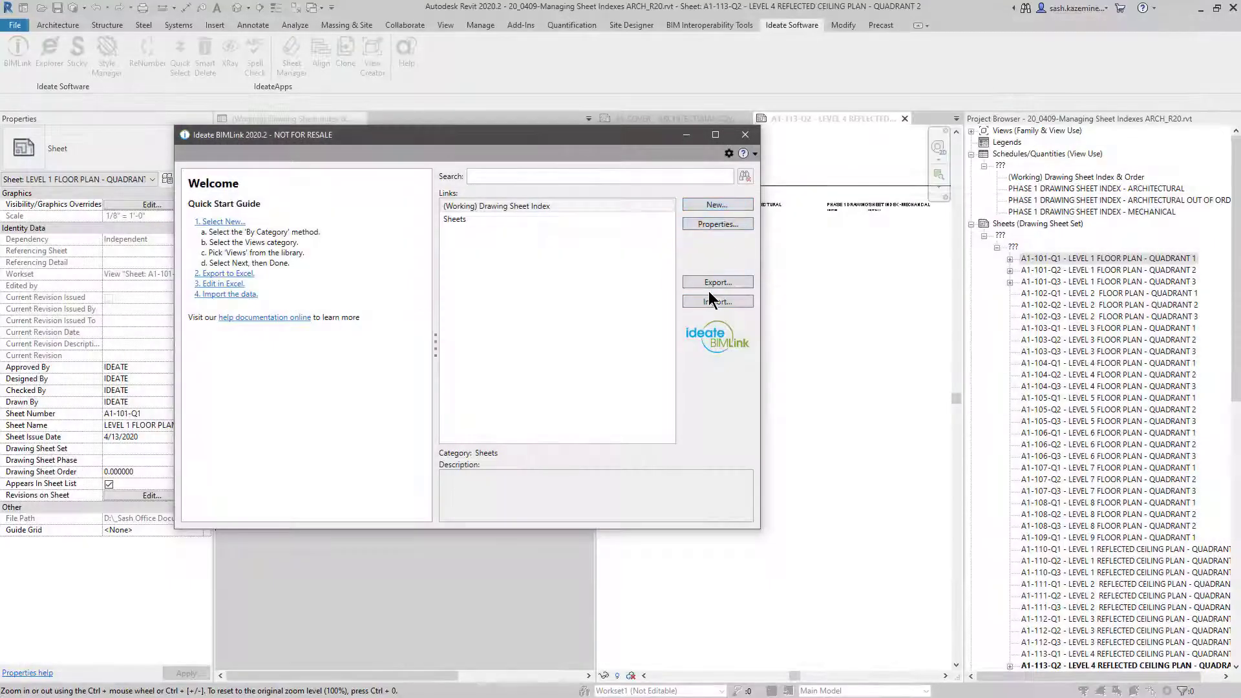
# Import the edited (Working) Drawing Sheet Index workbook back into the Revit sheets
pyautogui.click(705, 301)
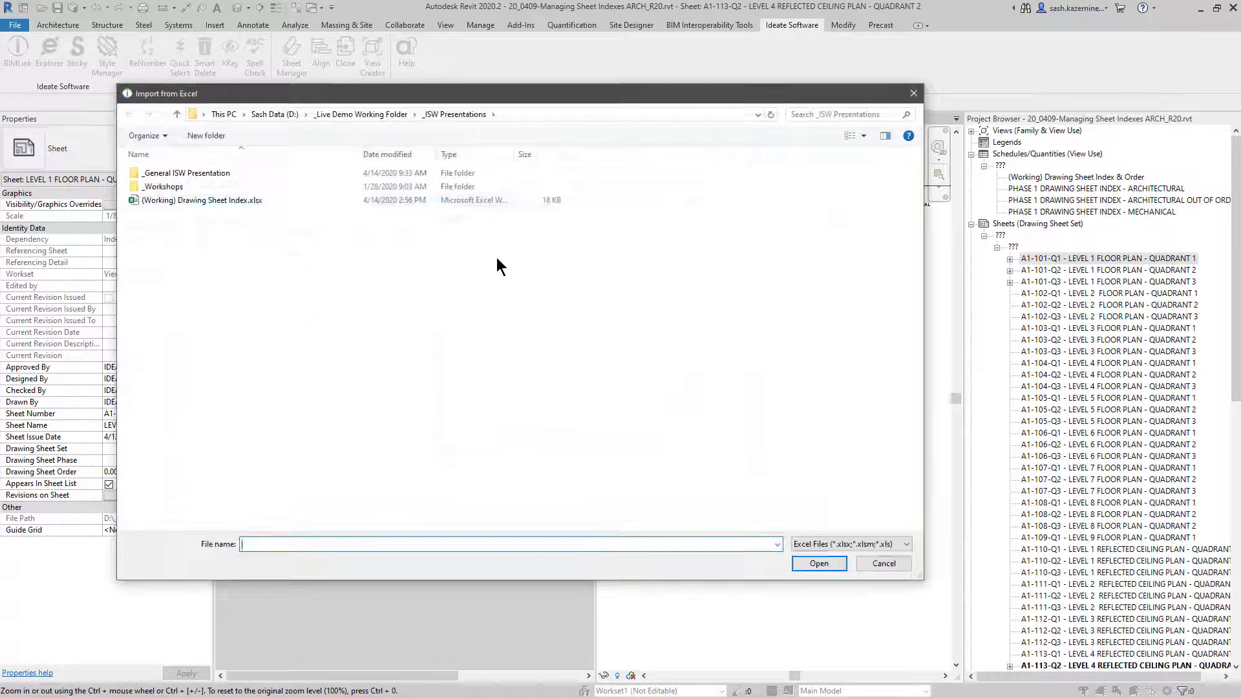
pyautogui.click(225, 198)
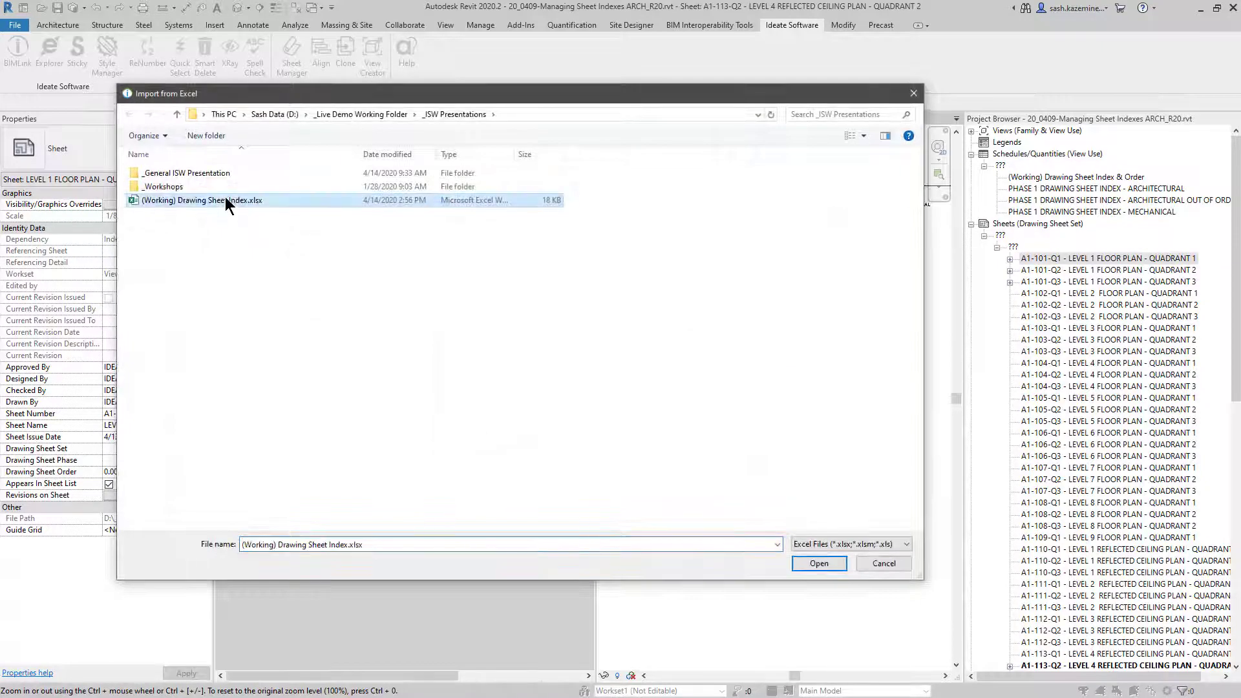
pyautogui.click(813, 567)
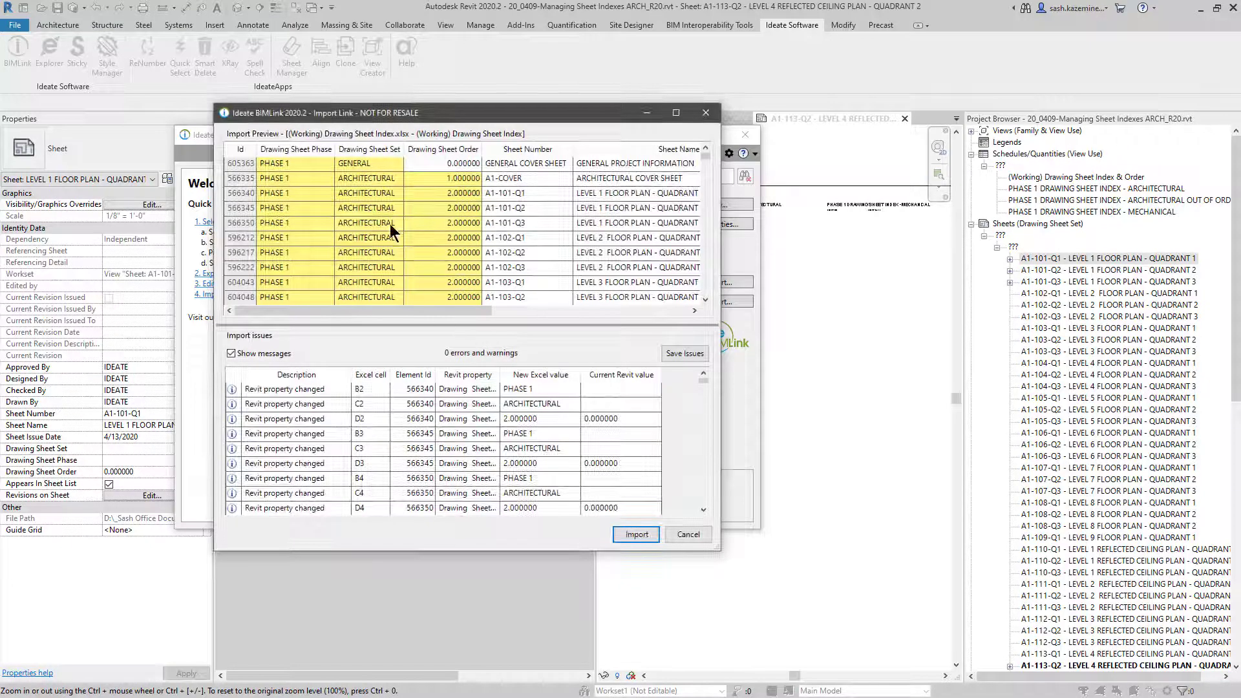
pyautogui.click(626, 530)
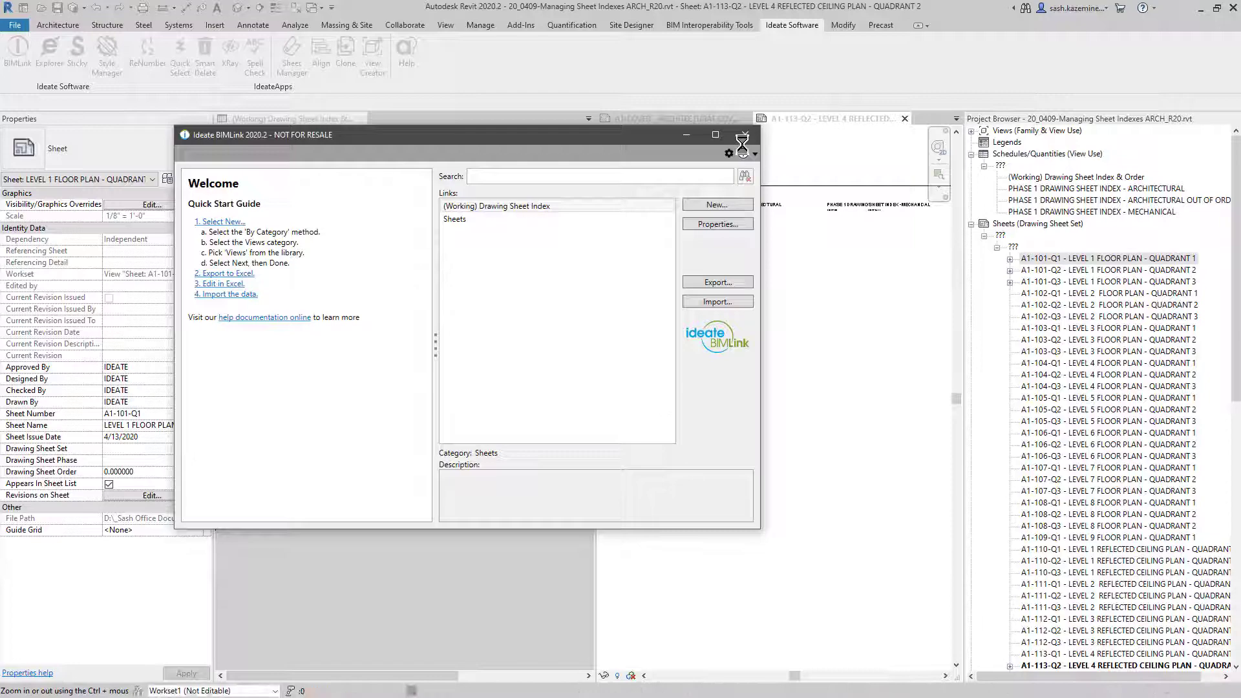
# Close BIMLink and zoom in to check the reordered Mechanical and Architectural index schedules
pyautogui.click(743, 139)
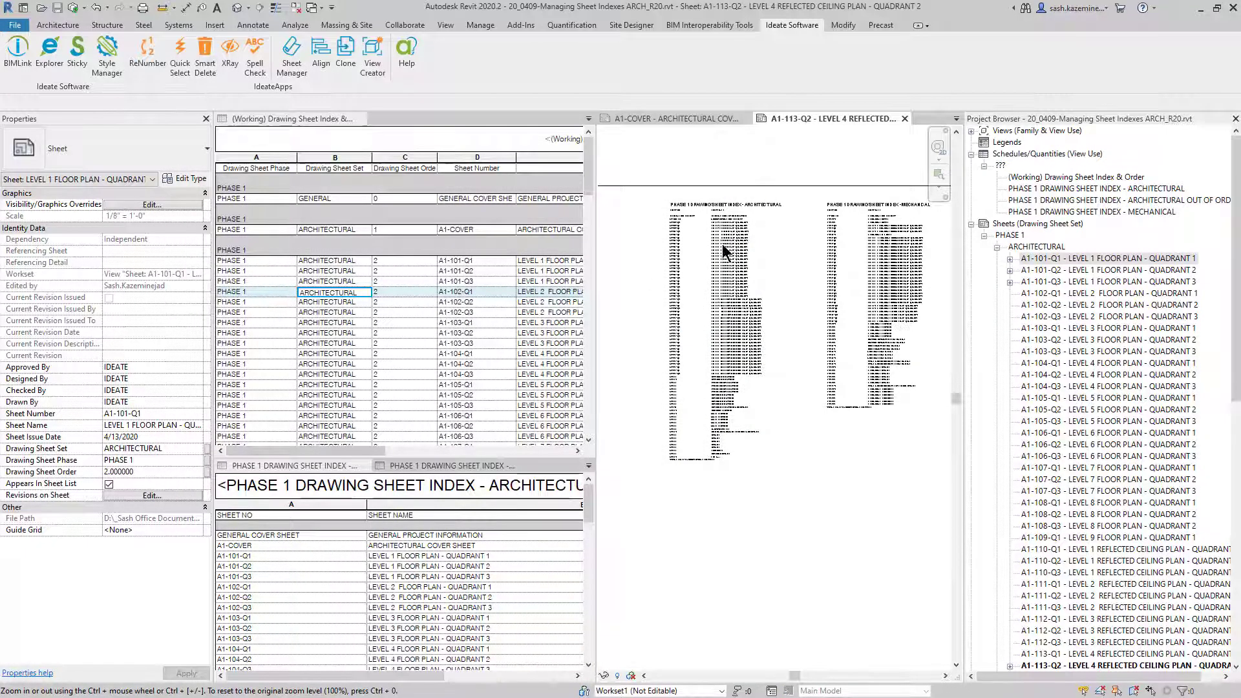
pyautogui.click(782, 174)
pyautogui.scroll(3, 831, 259)
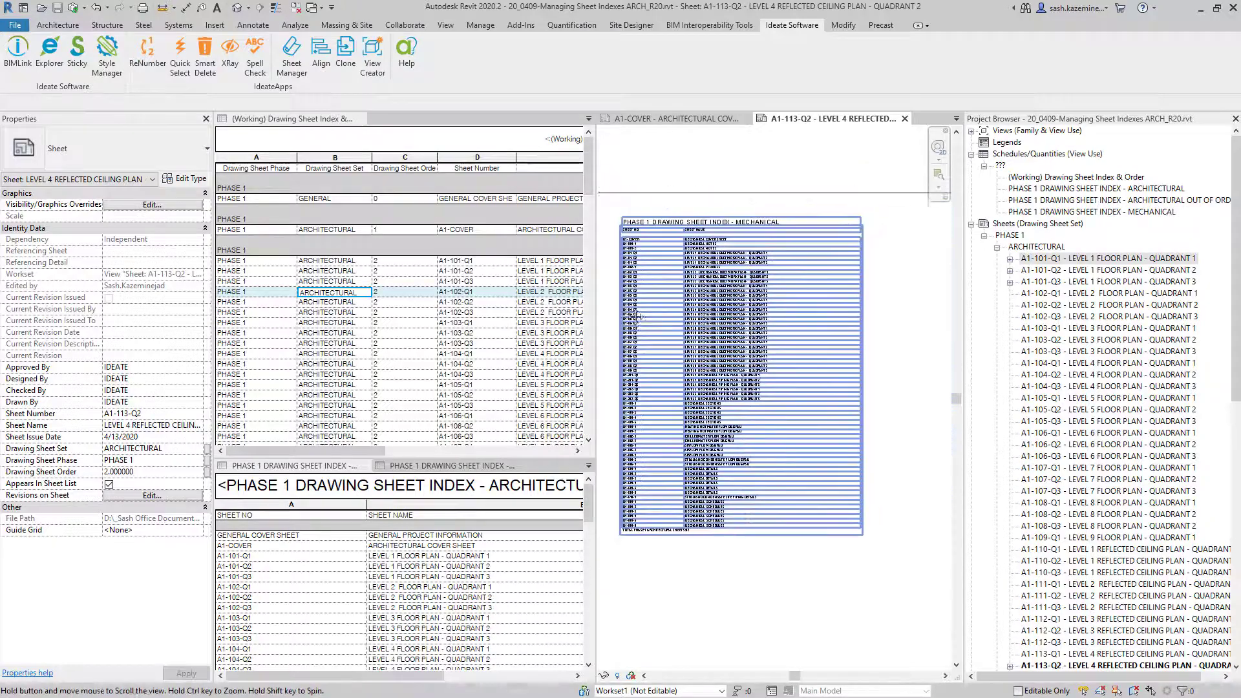
pyautogui.scroll(3, 658, 275)
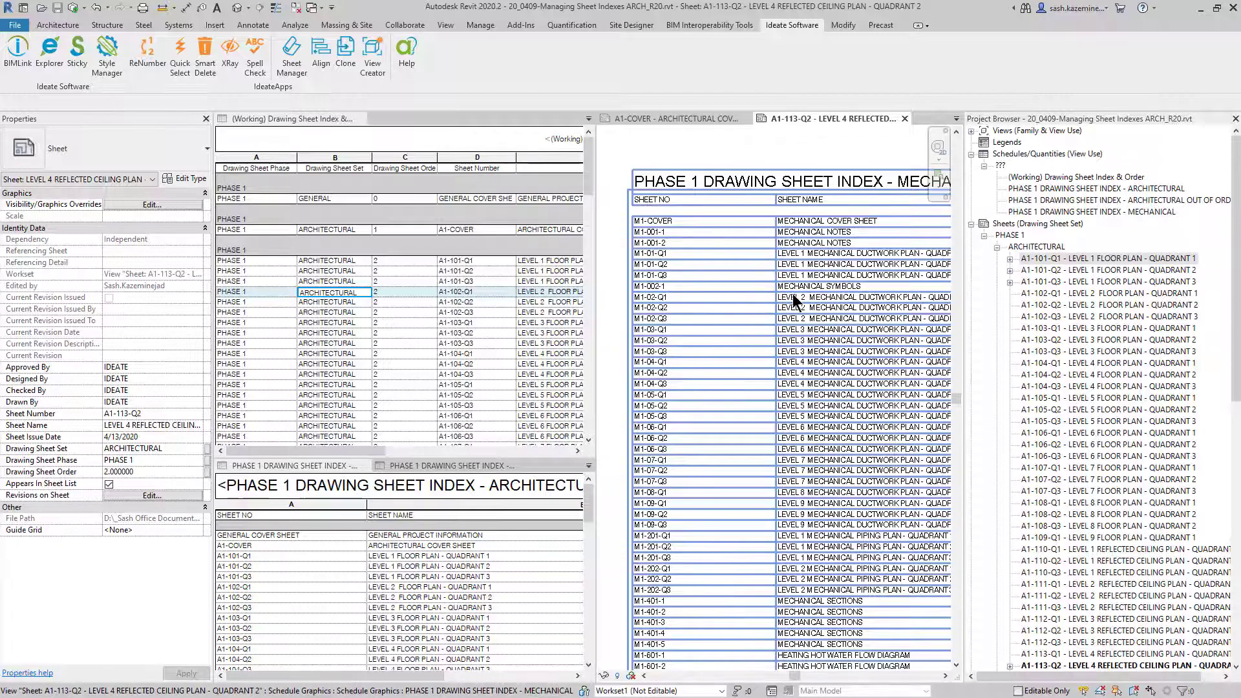
pyautogui.scroll(-1, 788, 295)
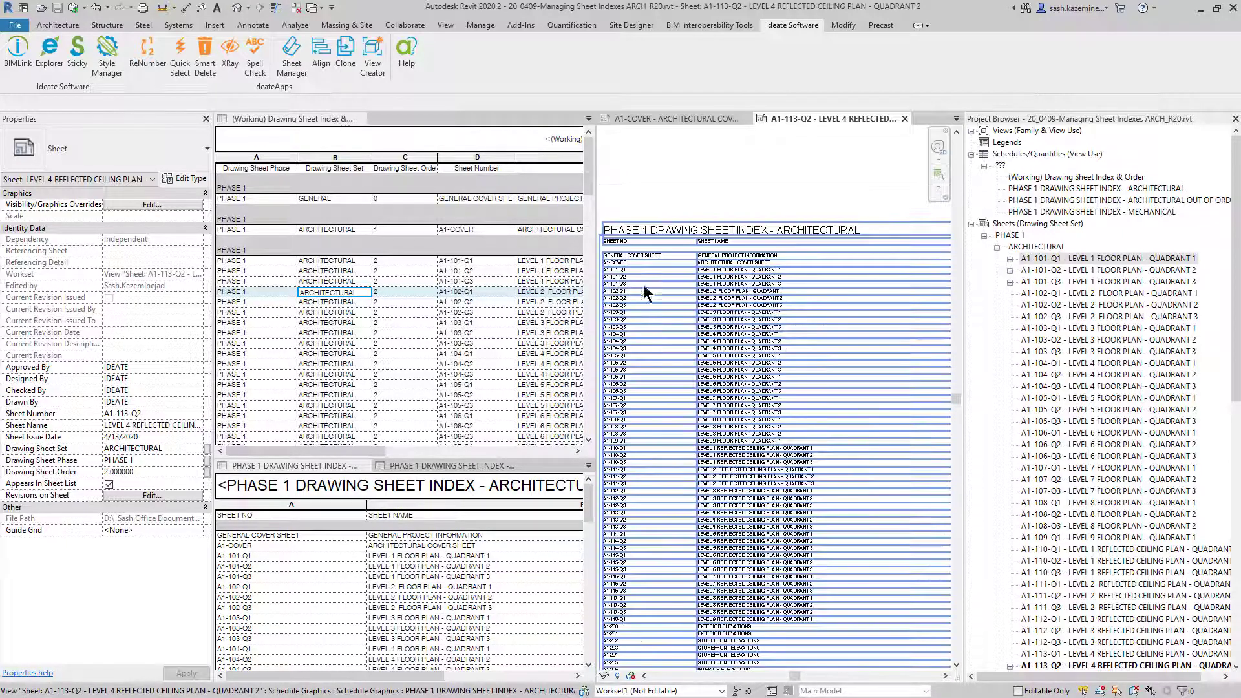
pyautogui.scroll(1, 657, 265)
pyautogui.scroll(1, 652, 262)
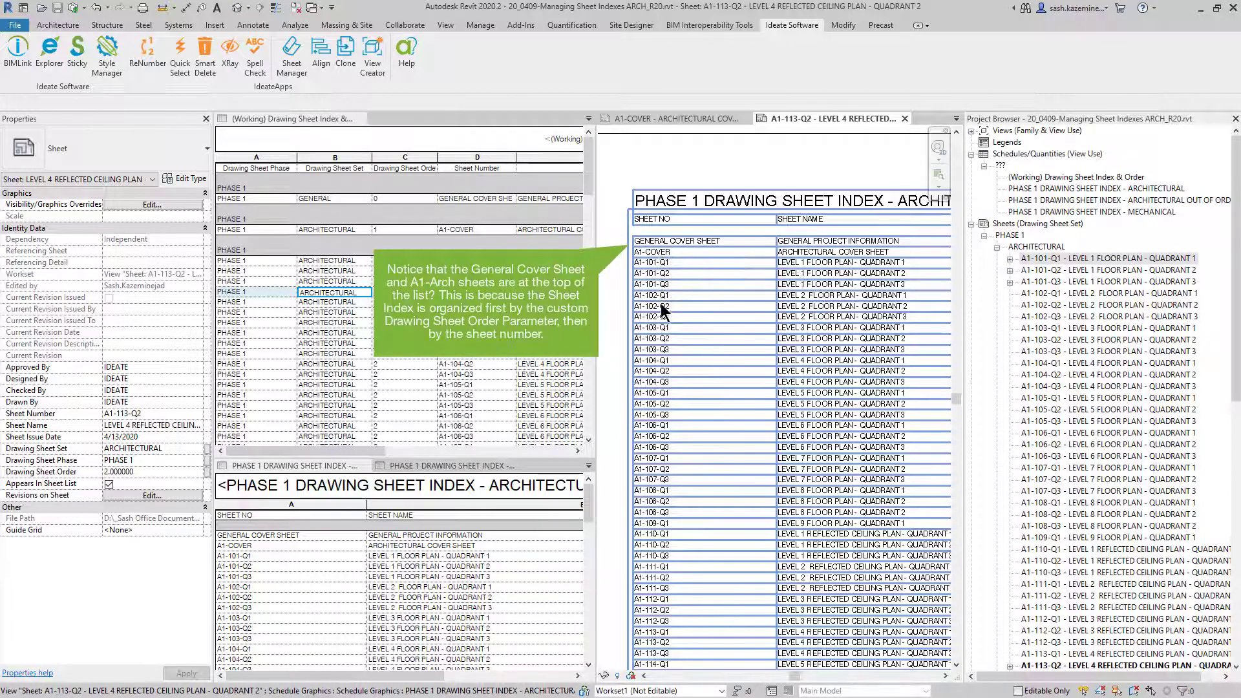
pyautogui.scroll(-5, 717, 320)
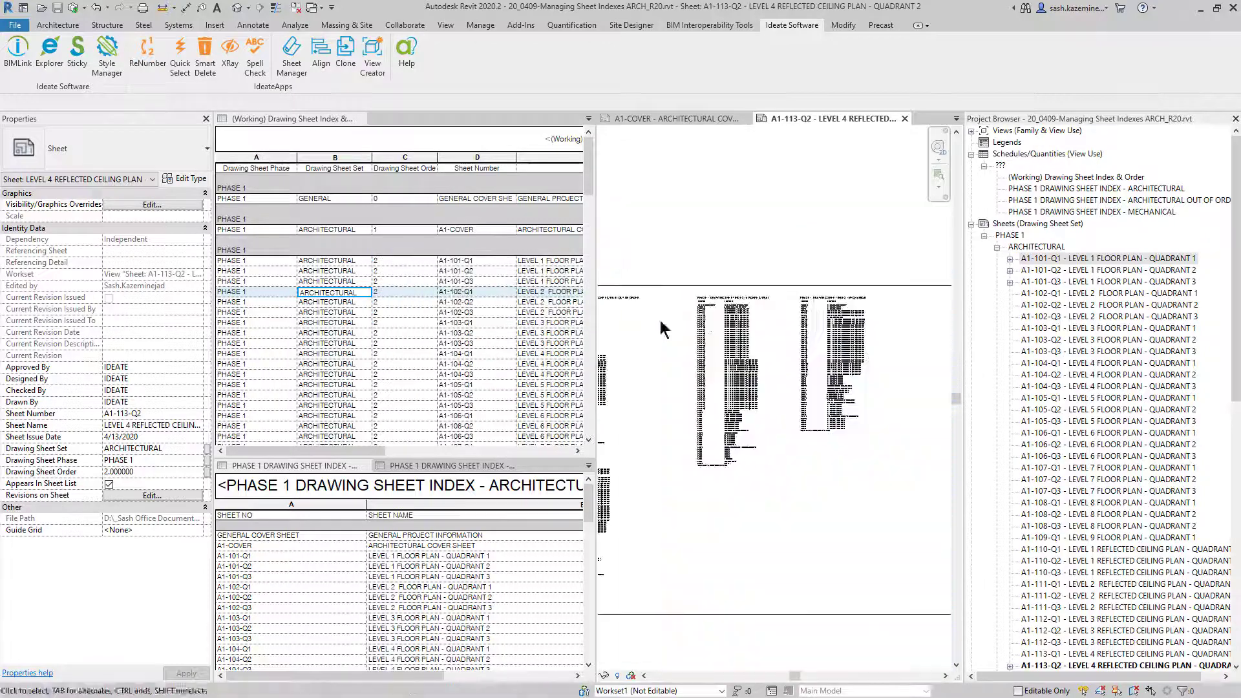
pyautogui.scroll(5, 669, 305)
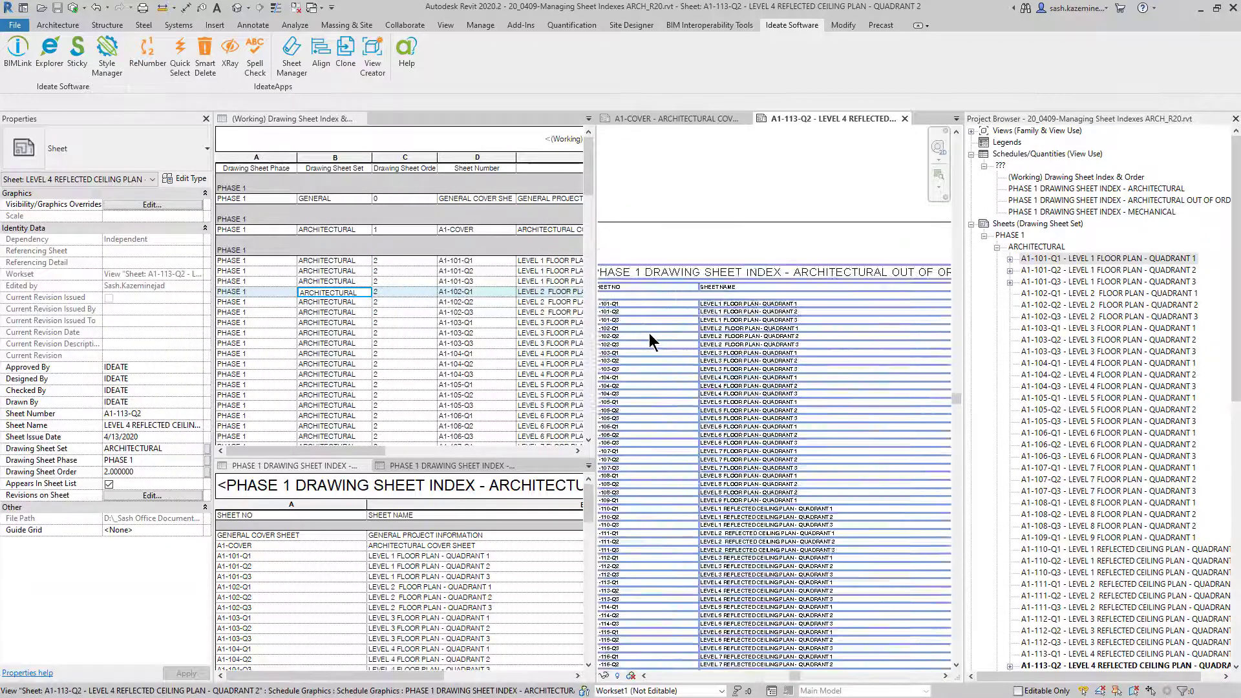